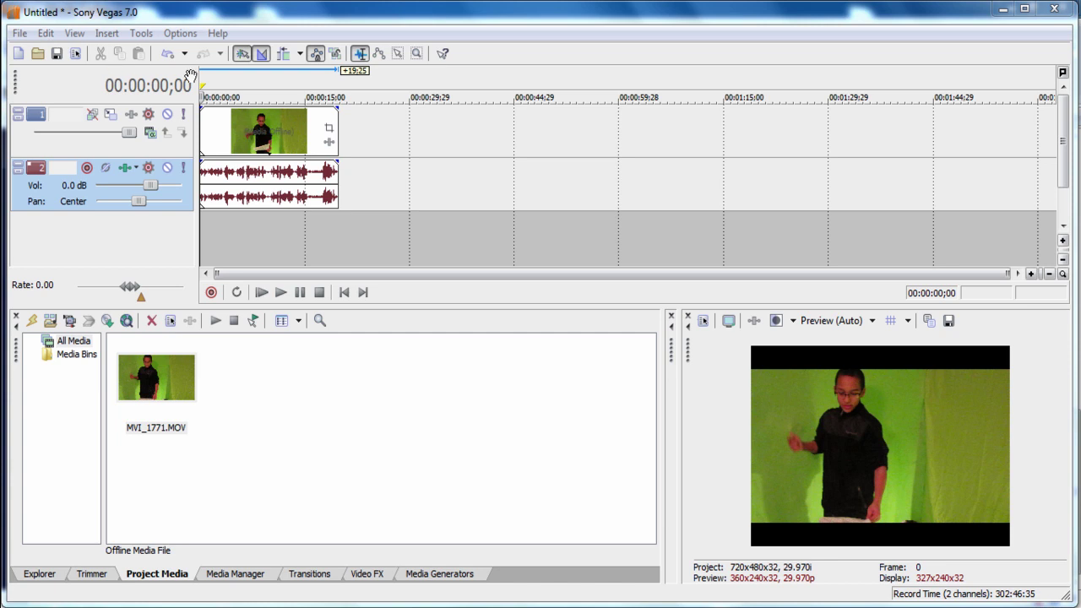
Start a new project without saving the current one, using the NTSC DV Widescreen template
click(20, 33)
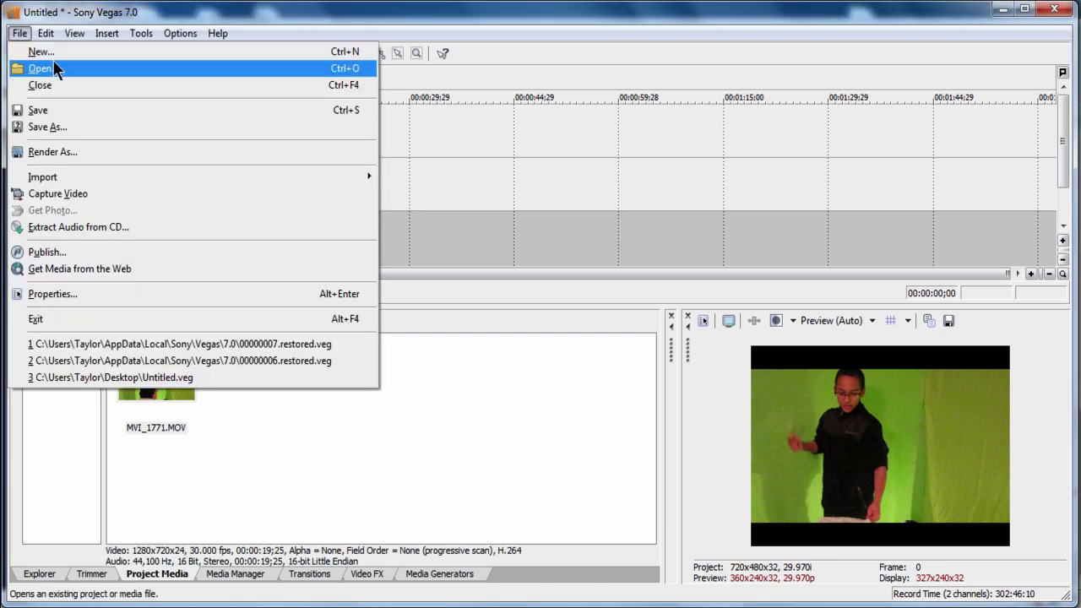
click(54, 52)
click(551, 270)
click(626, 144)
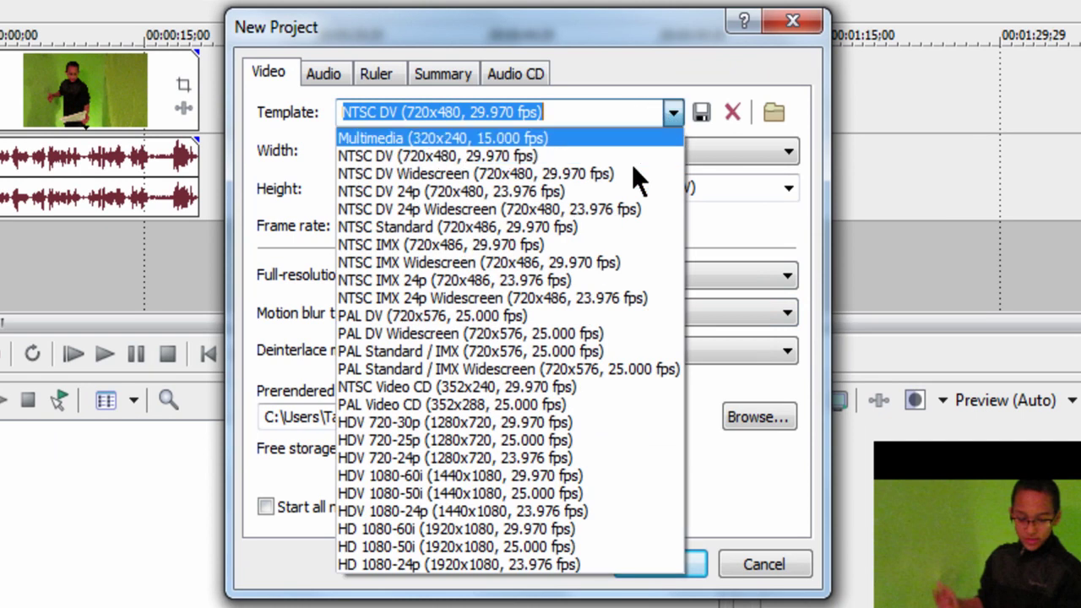
click(428, 170)
click(488, 113)
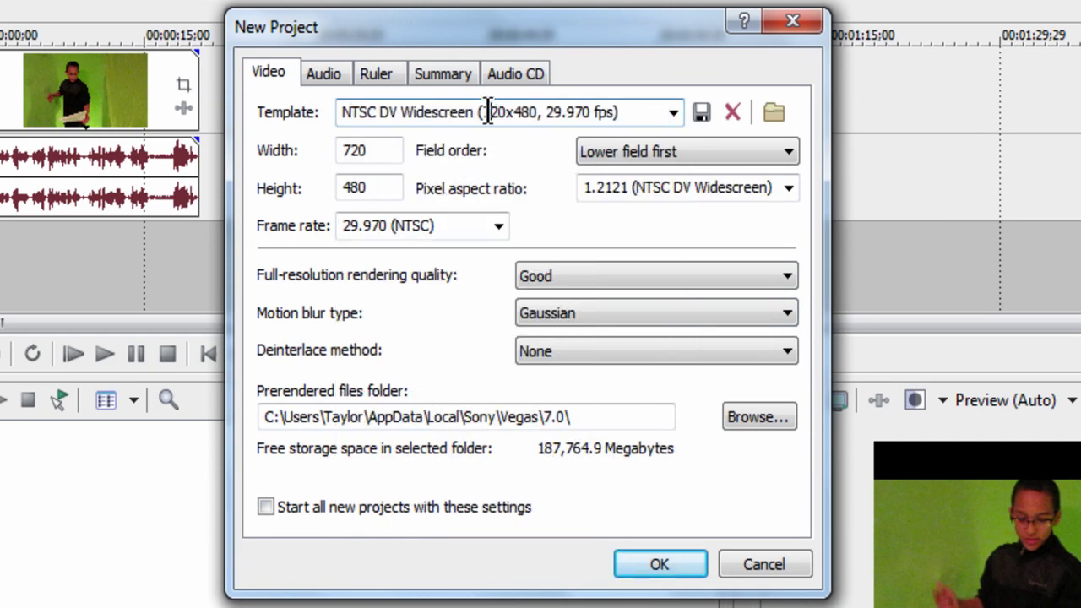
click(681, 558)
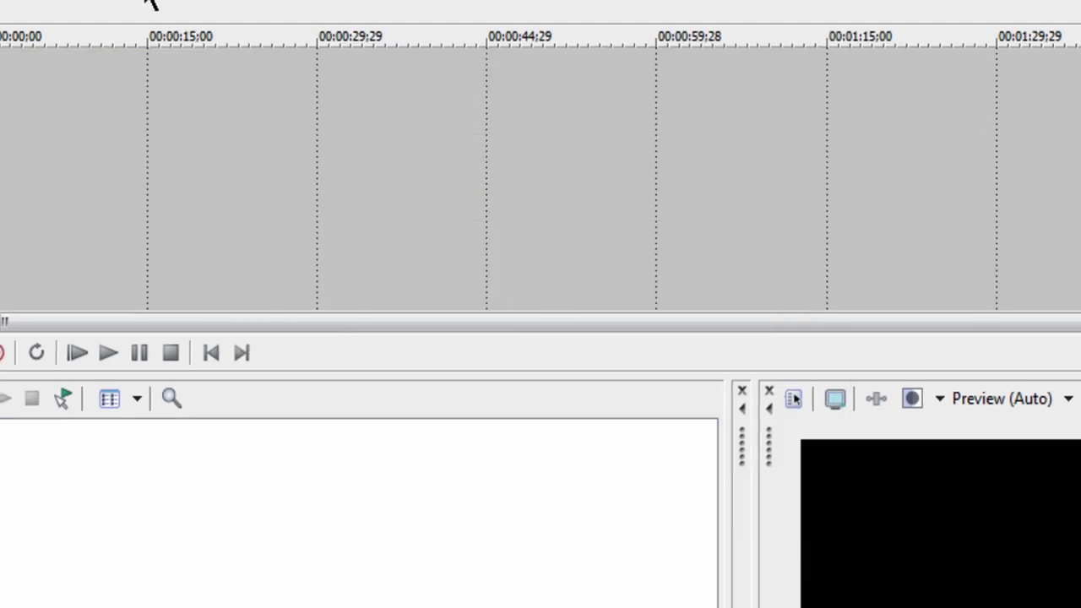
Open the Import Media browser showing the Music video folder's clips
click(19, 33)
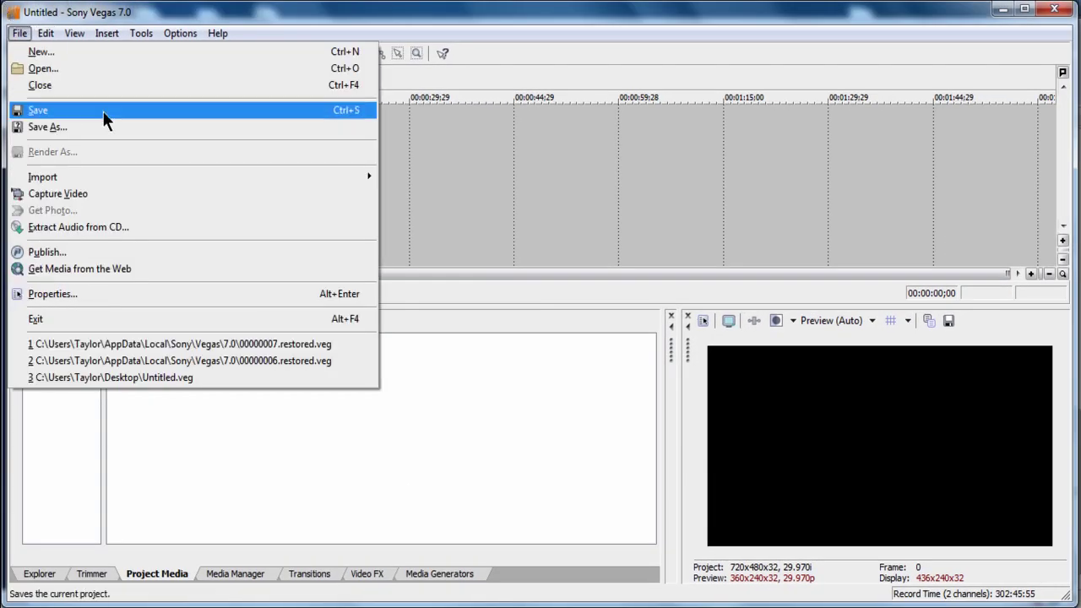
mouse_move(333, 178)
click(396, 177)
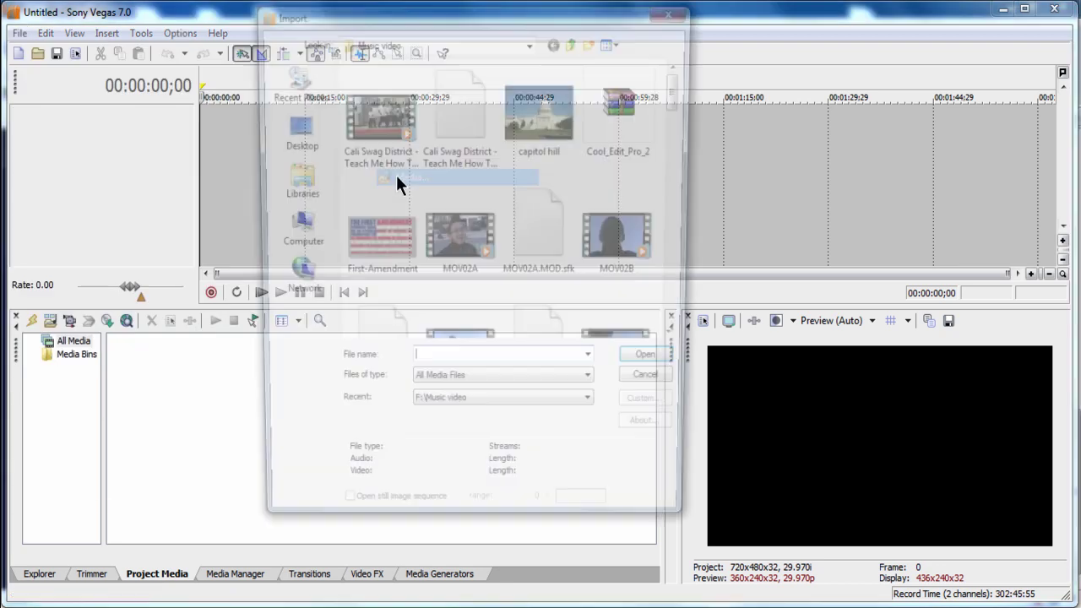
drag(676, 84, 697, 265)
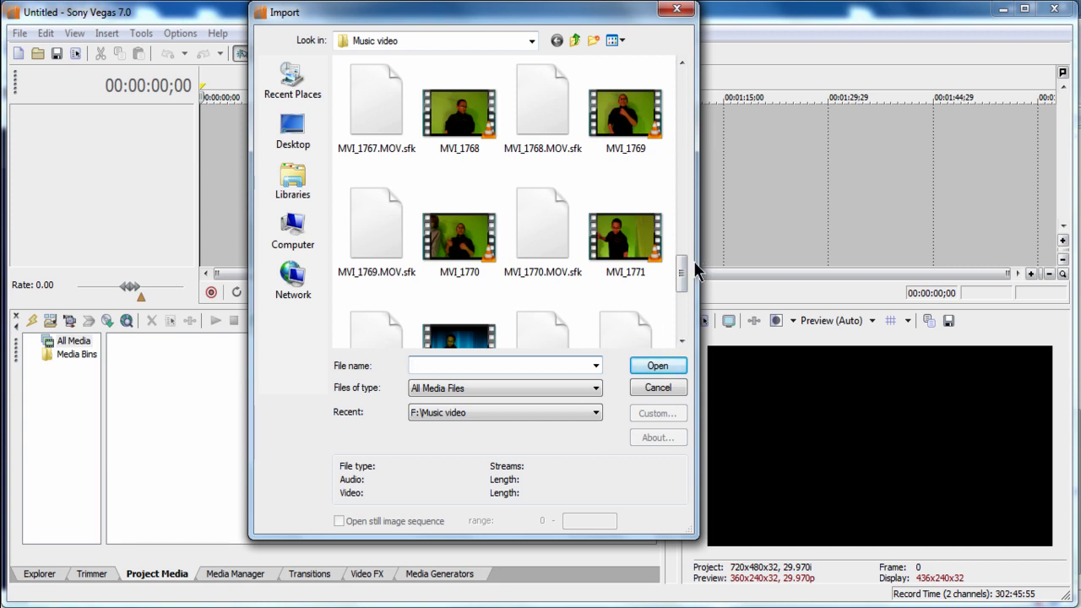
Import MVI_1771.MOV, place it at the timeline start, and delete its audio track
double_click(639, 245)
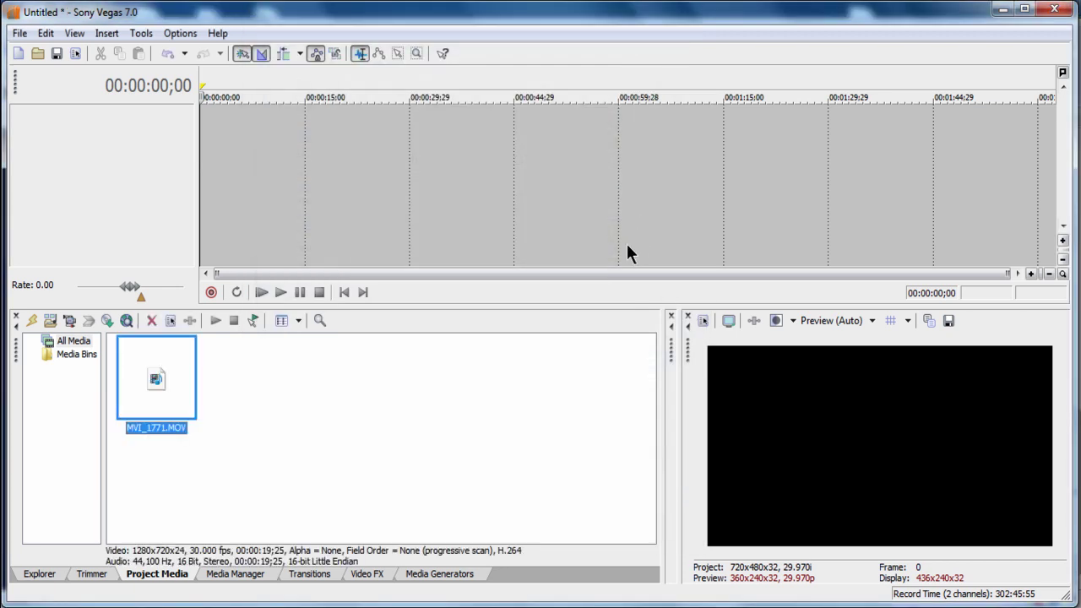
drag(156, 377, 176, 170)
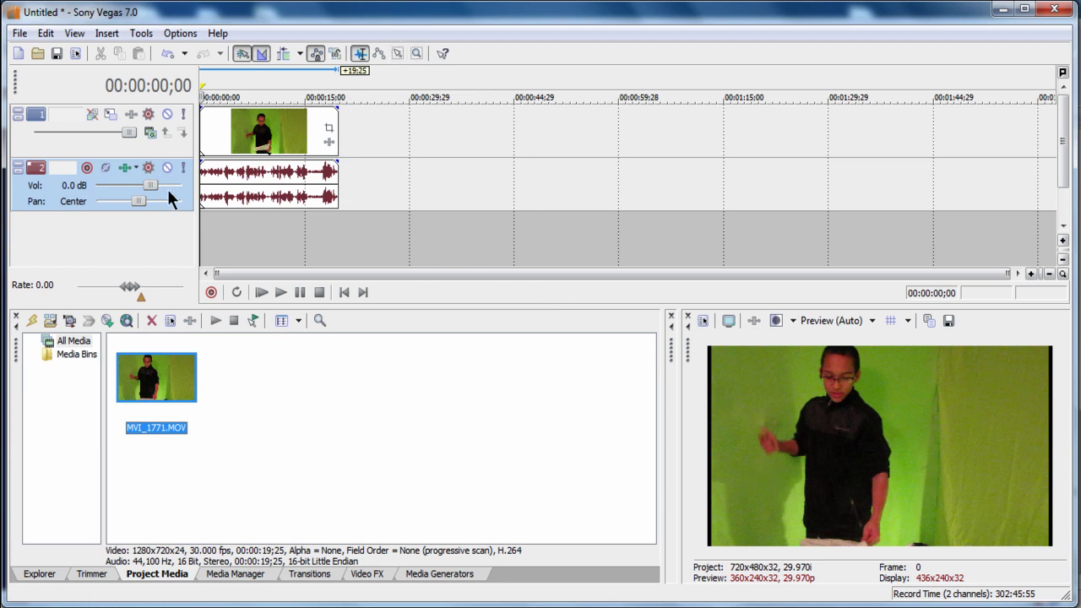
right_click(162, 164)
click(212, 236)
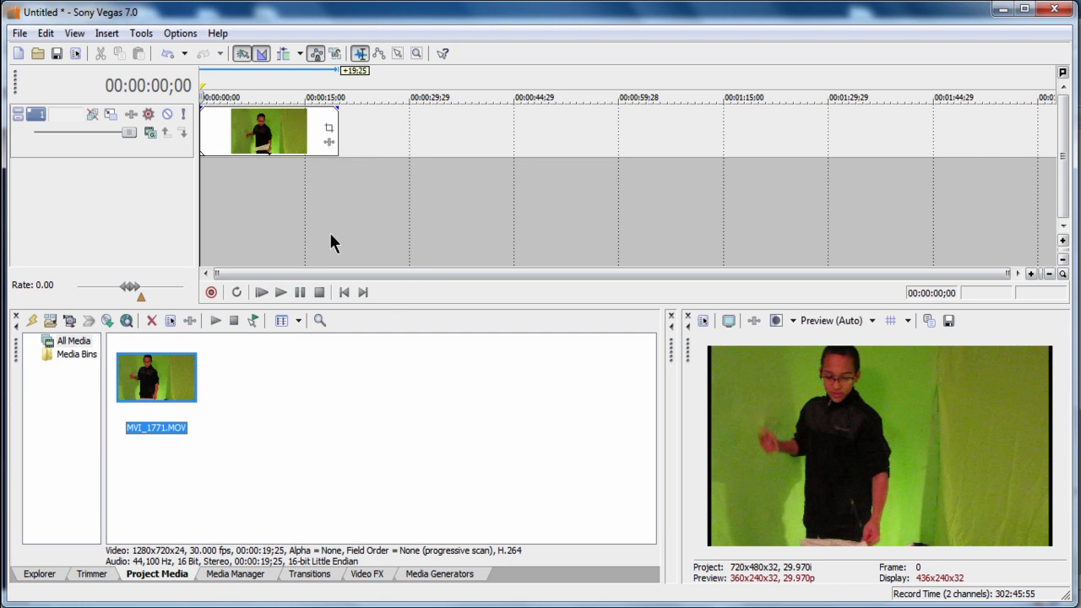
Add the Sony Color Corrector (Secondary) effect to the MVI_1771 clip
click(331, 147)
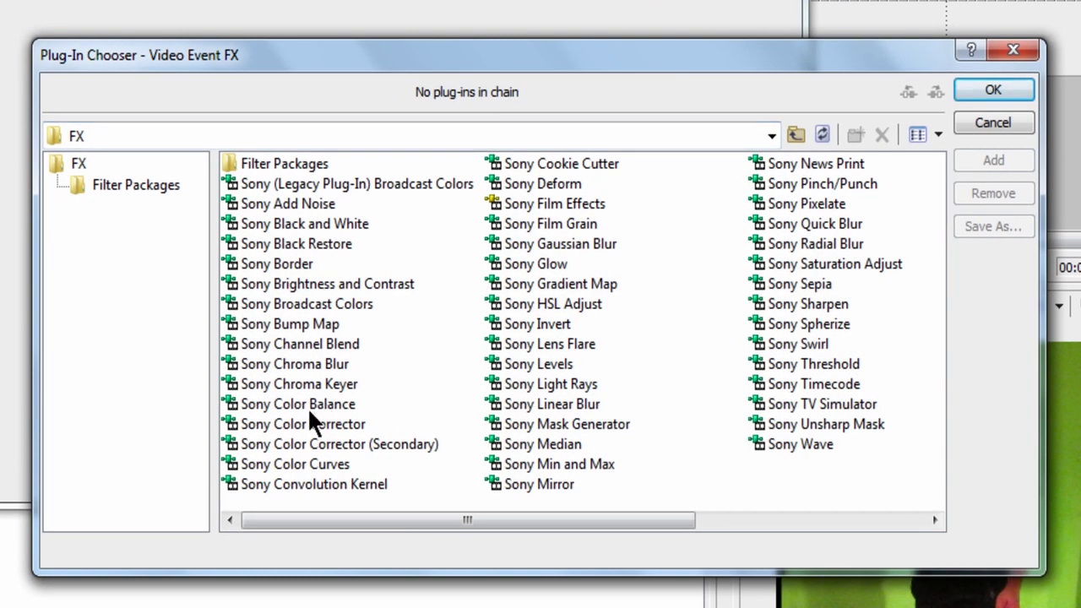
click(237, 448)
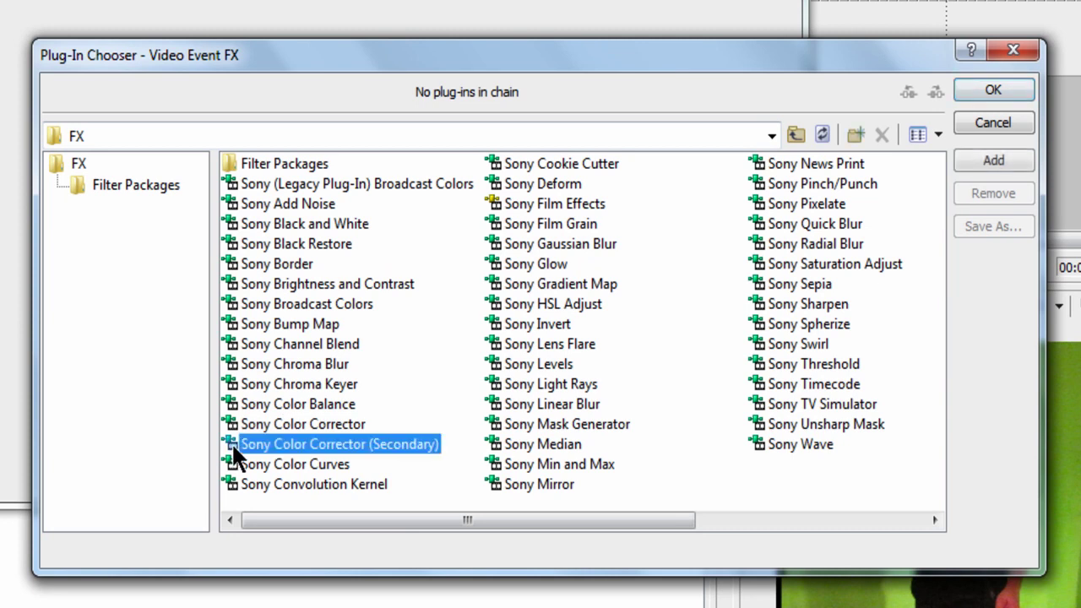
click(959, 158)
click(990, 89)
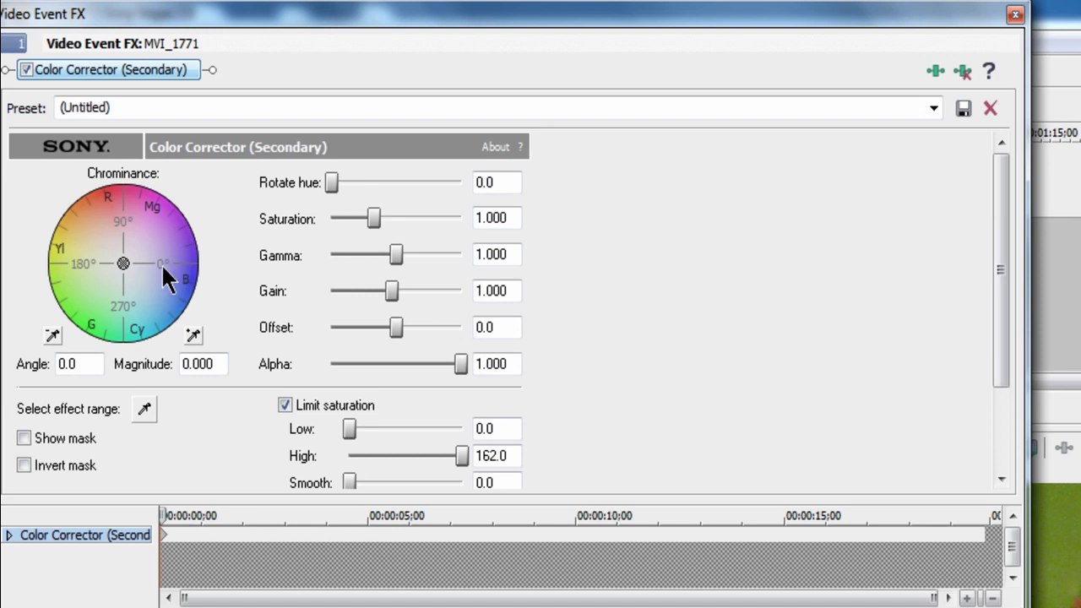
Set the chrominance to angle 218.3, magnitude 0.387, and close the effect window
drag(124, 264, 100, 271)
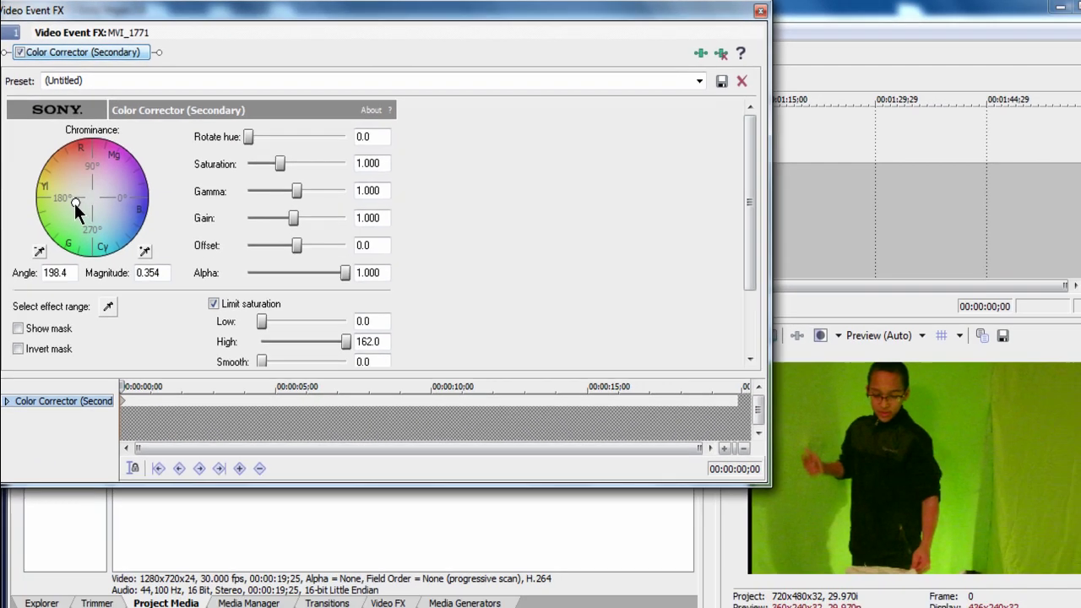
mouse_move(74, 204)
mouse_down()
mouse_move(82, 200)
mouse_move(75, 210)
mouse_up()
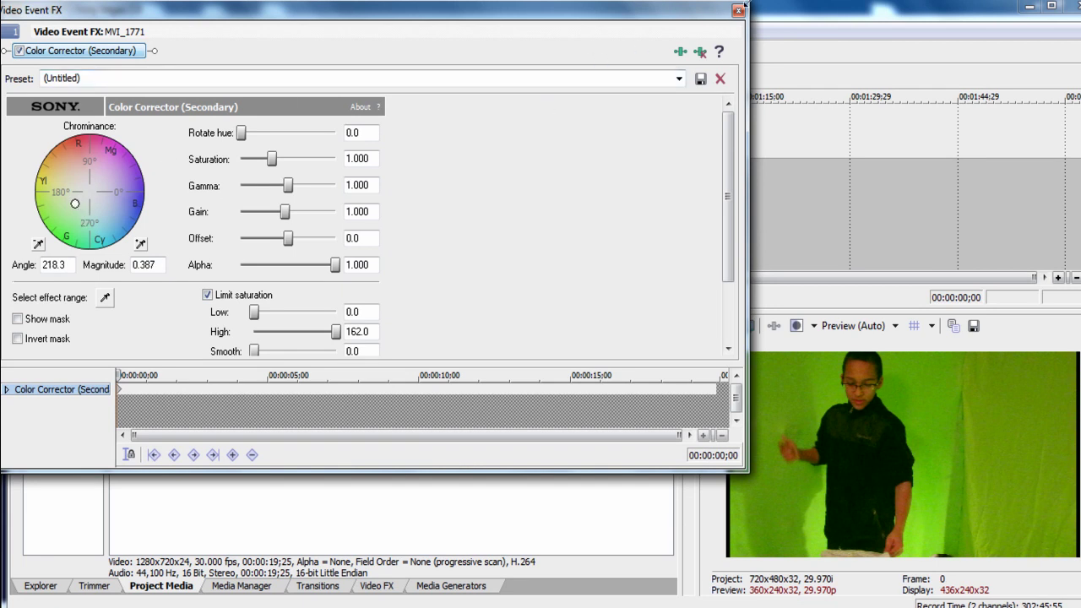
drag(535, 16, 497, 14)
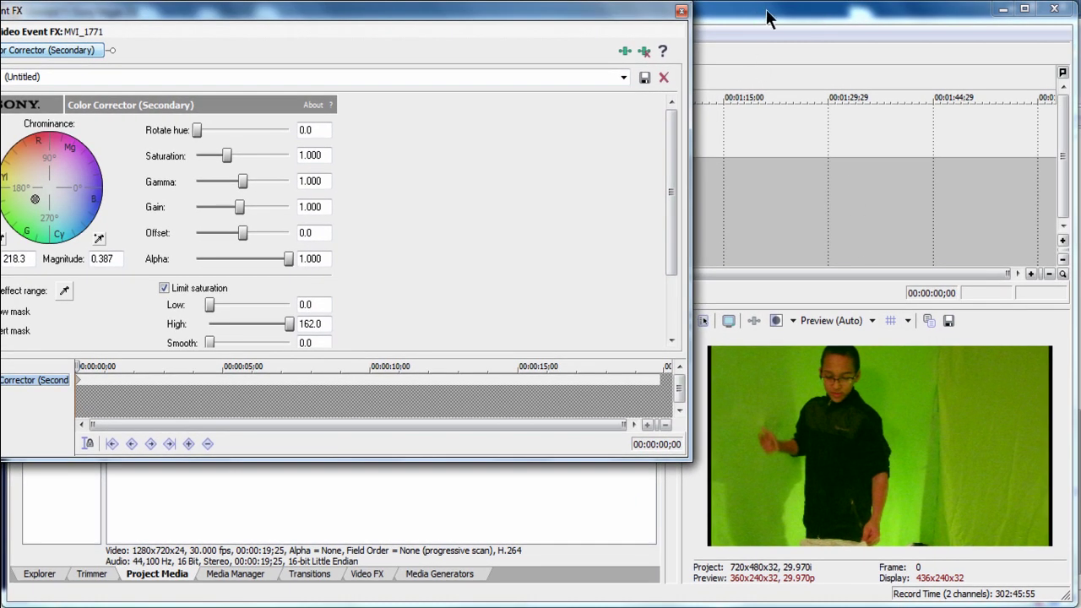
click(680, 11)
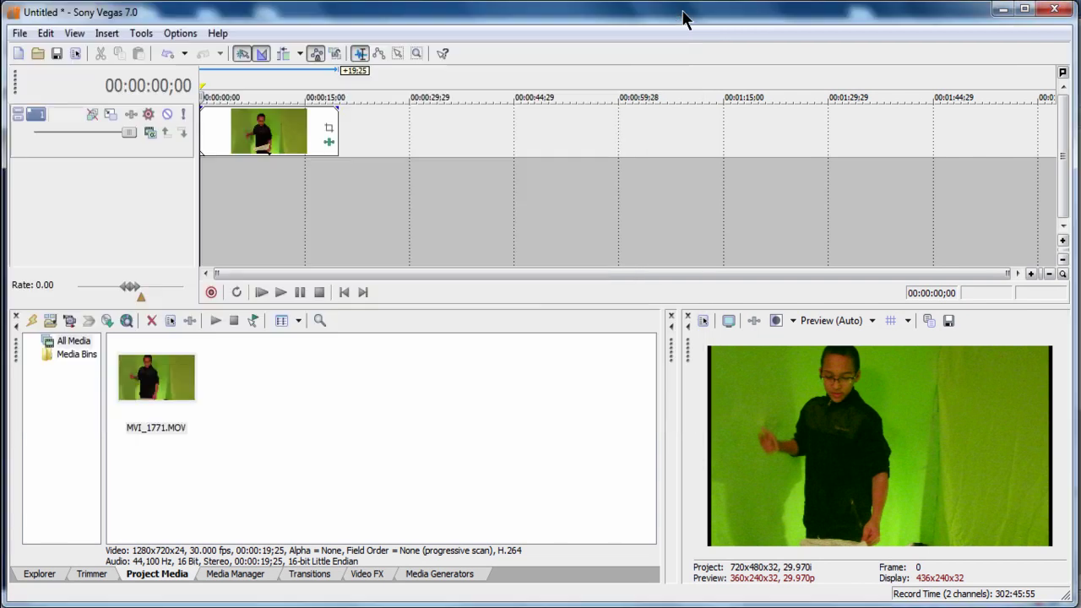
Chain a Sony Chroma Keyer after the colour corrector on MVI_1771
click(329, 144)
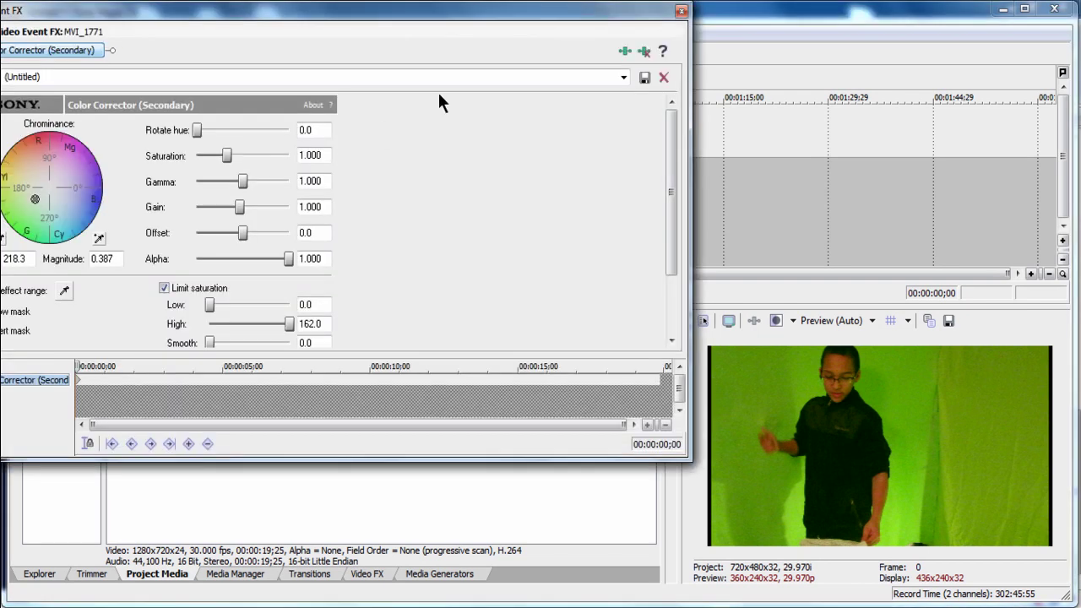
click(624, 51)
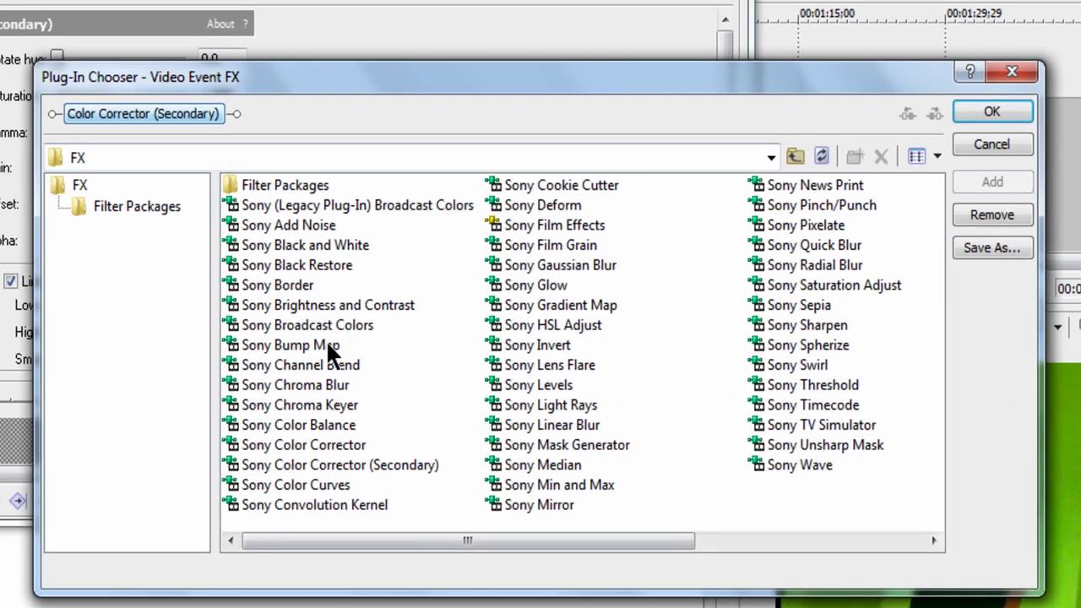
click(291, 403)
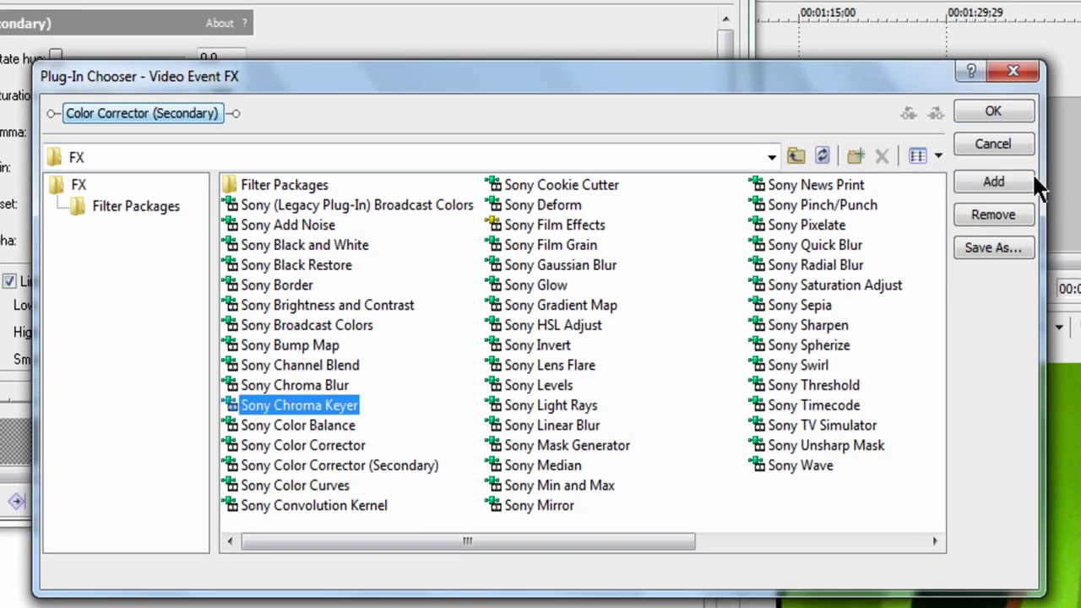
click(1022, 175)
click(1036, 122)
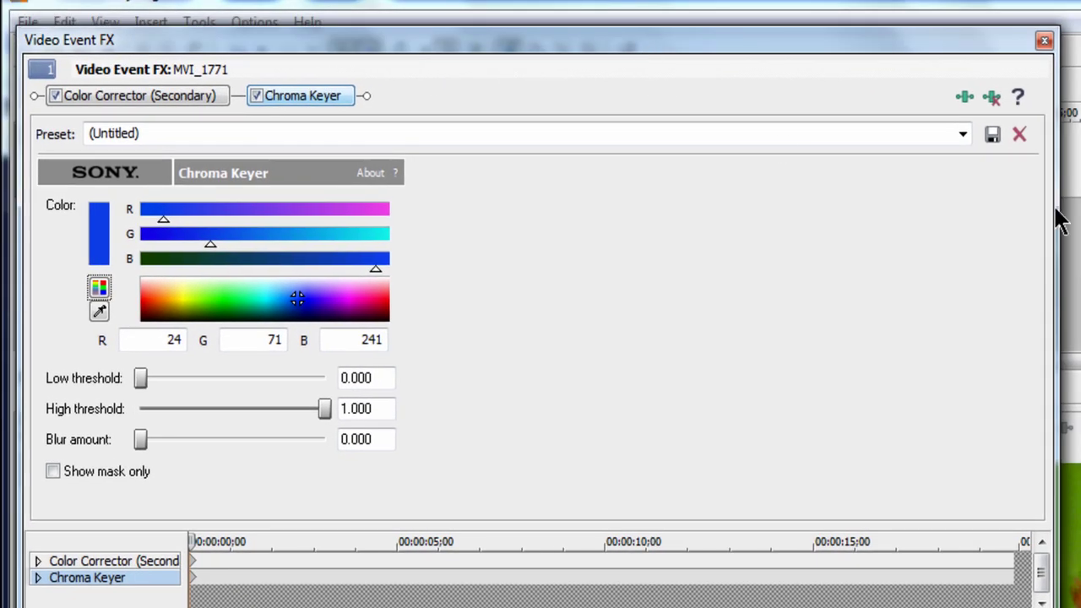
Select the Green Screen preset in the Chroma Keyer settings
drag(1080, 211, 1014, 227)
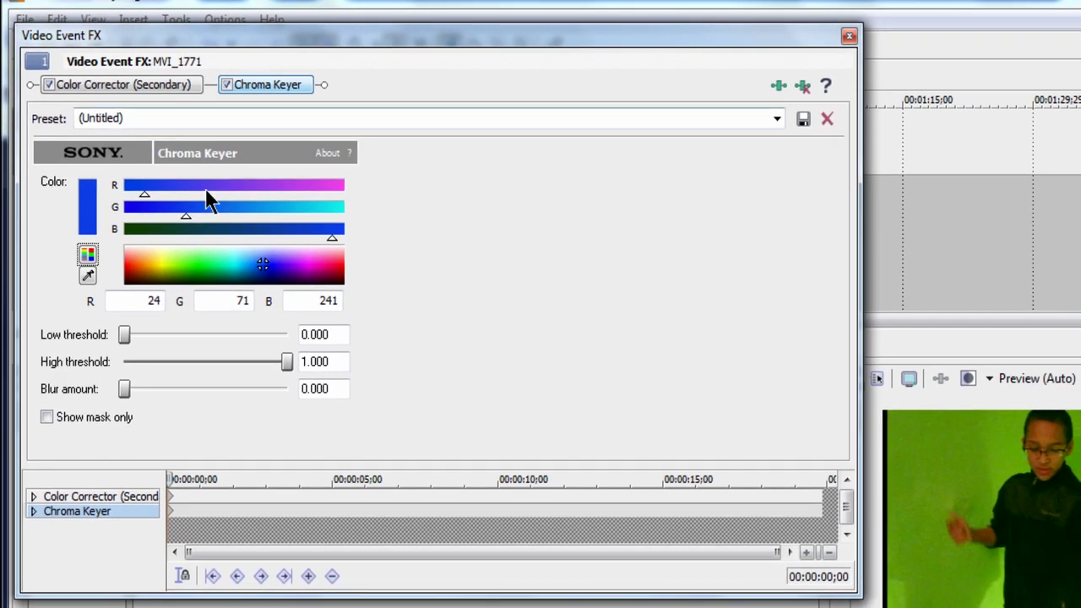
click(777, 118)
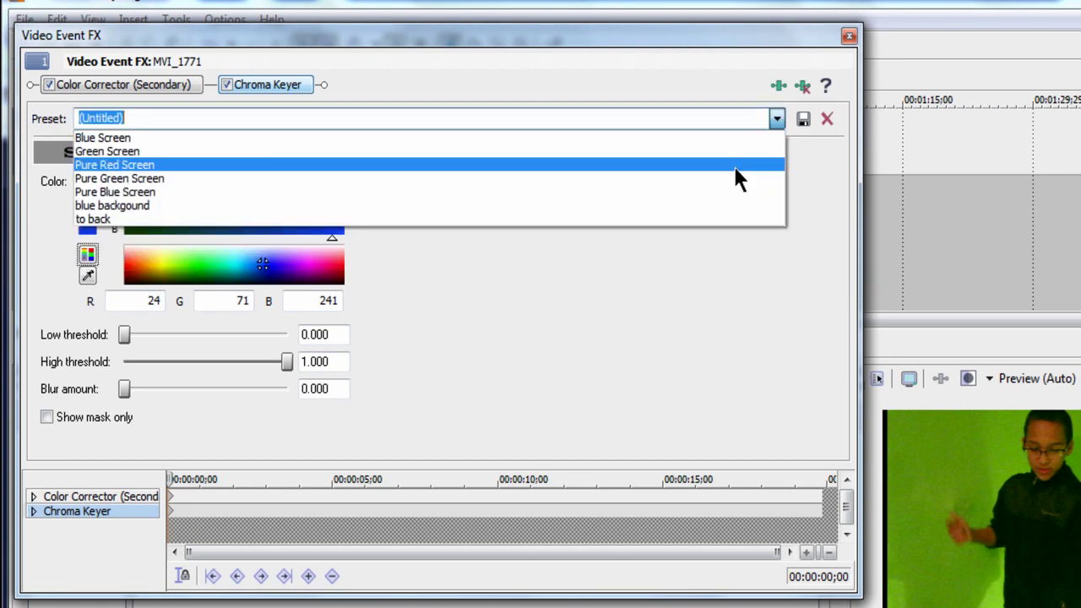
click(730, 179)
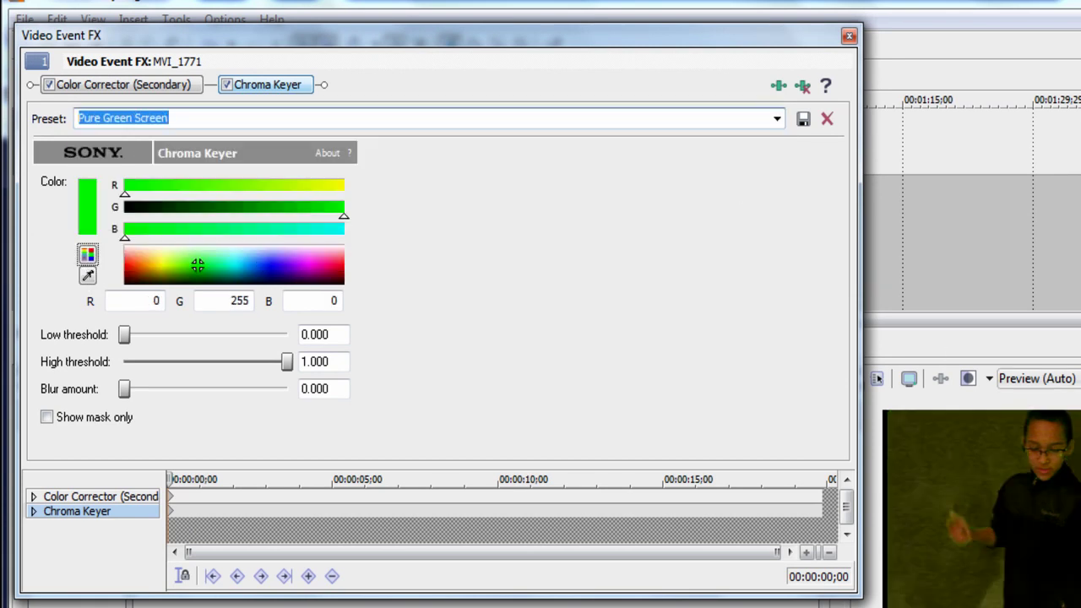
click(778, 118)
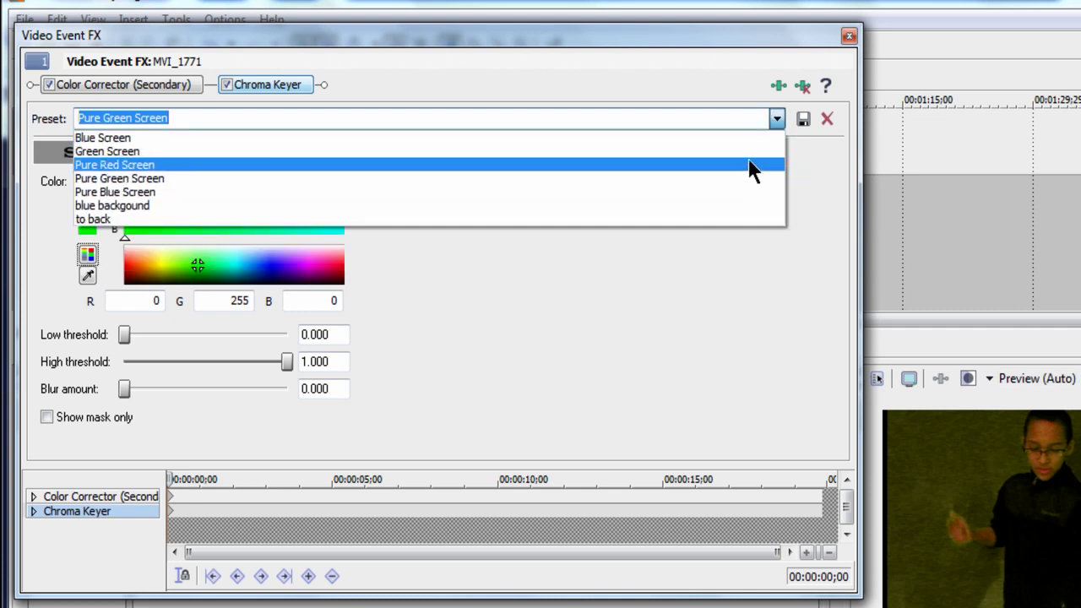
click(747, 152)
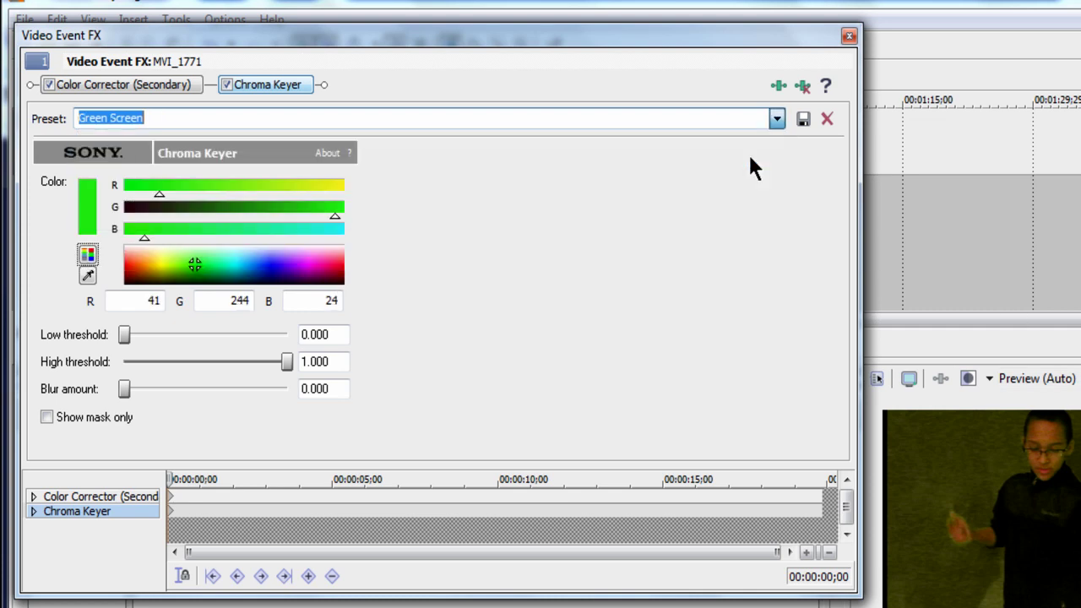
click(777, 118)
click(773, 117)
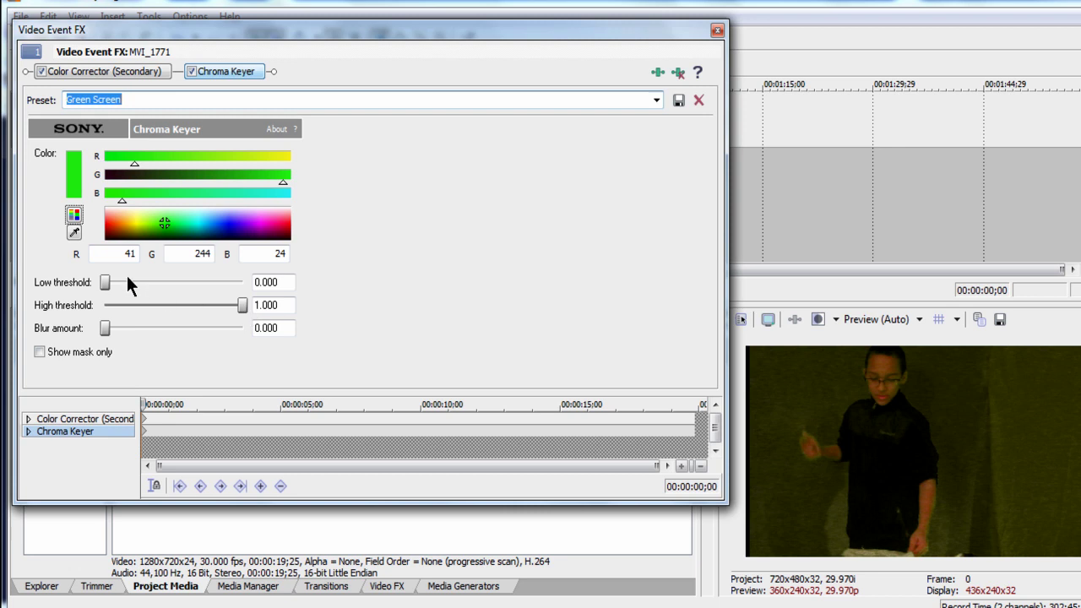
mouse_move(104, 279)
mouse_down()
mouse_move(138, 279)
mouse_move(102, 285)
mouse_up()
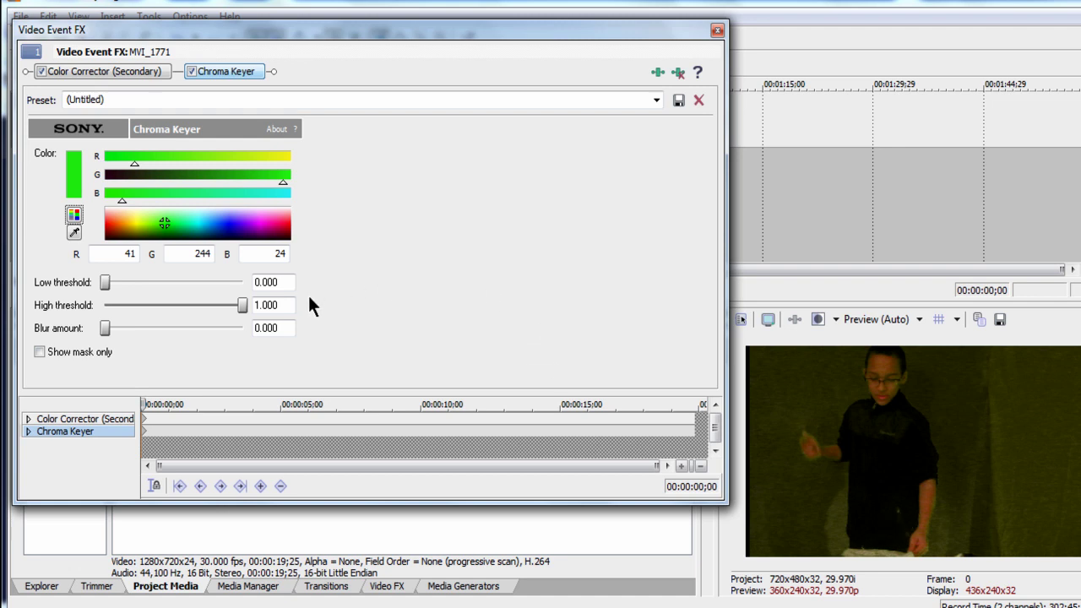
Using the mask view, set low threshold 0.521, high threshold 0.654 and blur 0.036
click(42, 351)
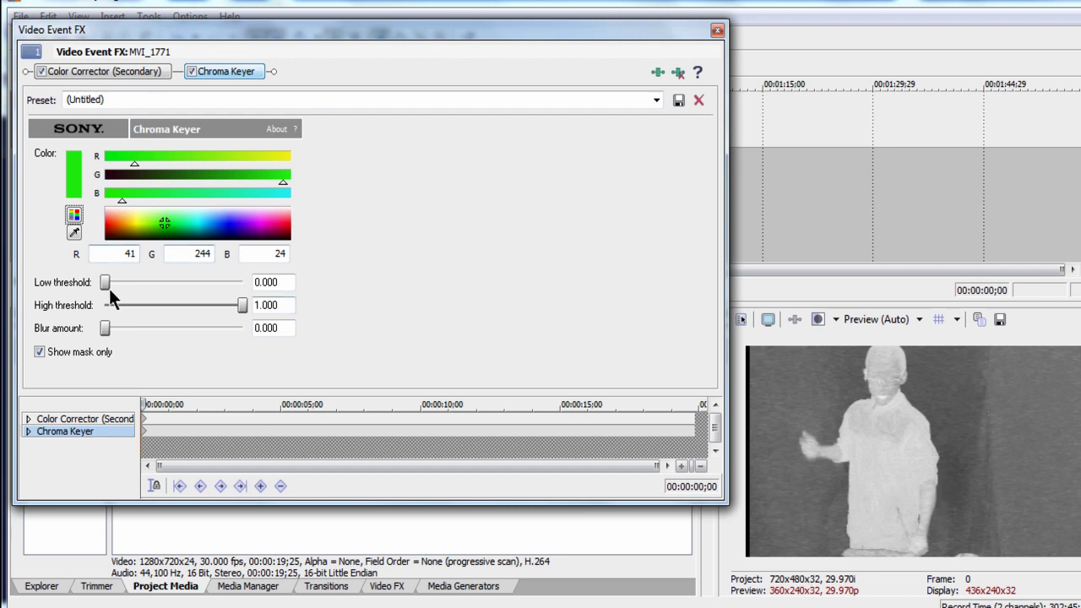
drag(108, 287, 179, 283)
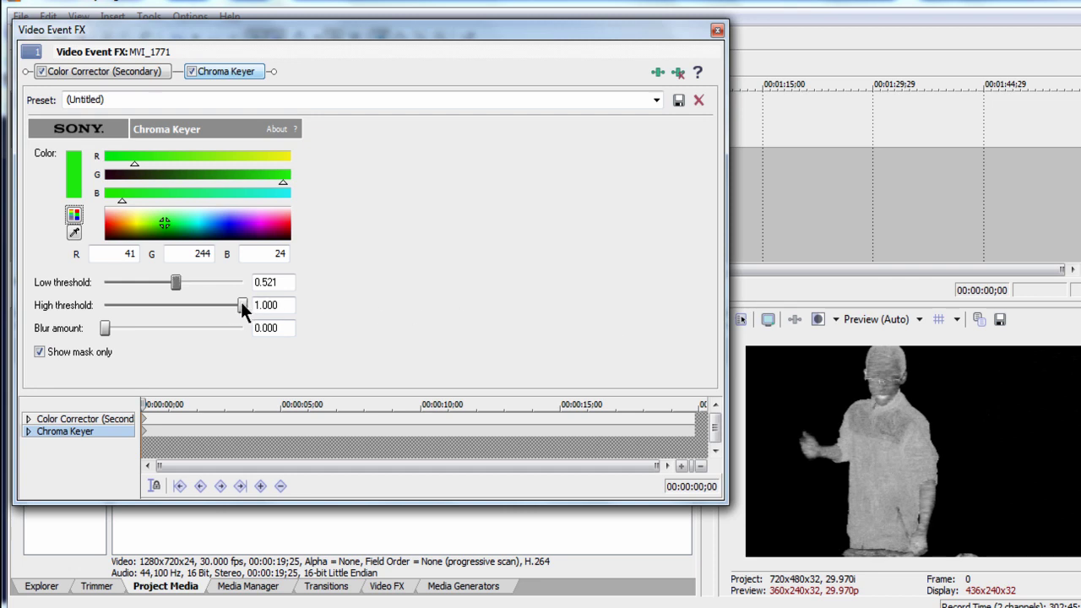
drag(241, 304, 193, 309)
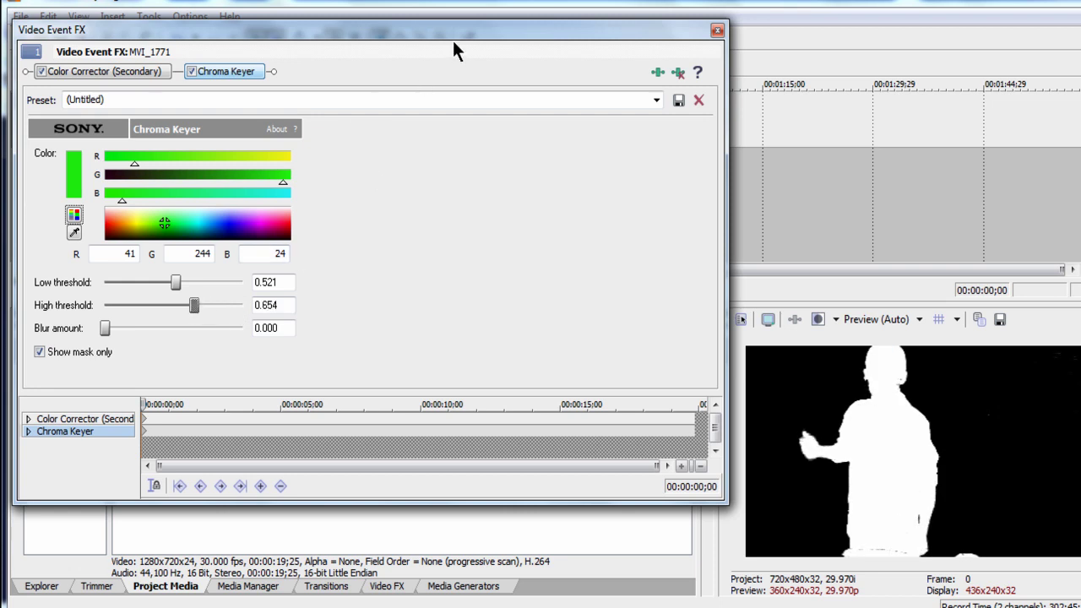
mouse_move(451, 38)
mouse_down()
mouse_move(428, 39)
mouse_move(445, 39)
mouse_up()
drag(100, 336, 102, 328)
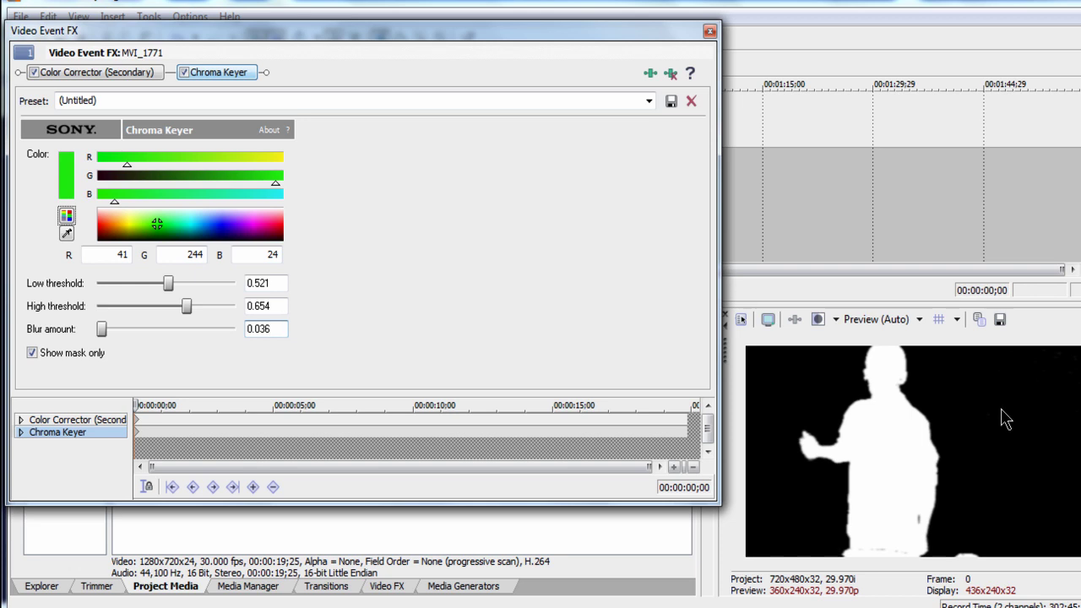
click(31, 353)
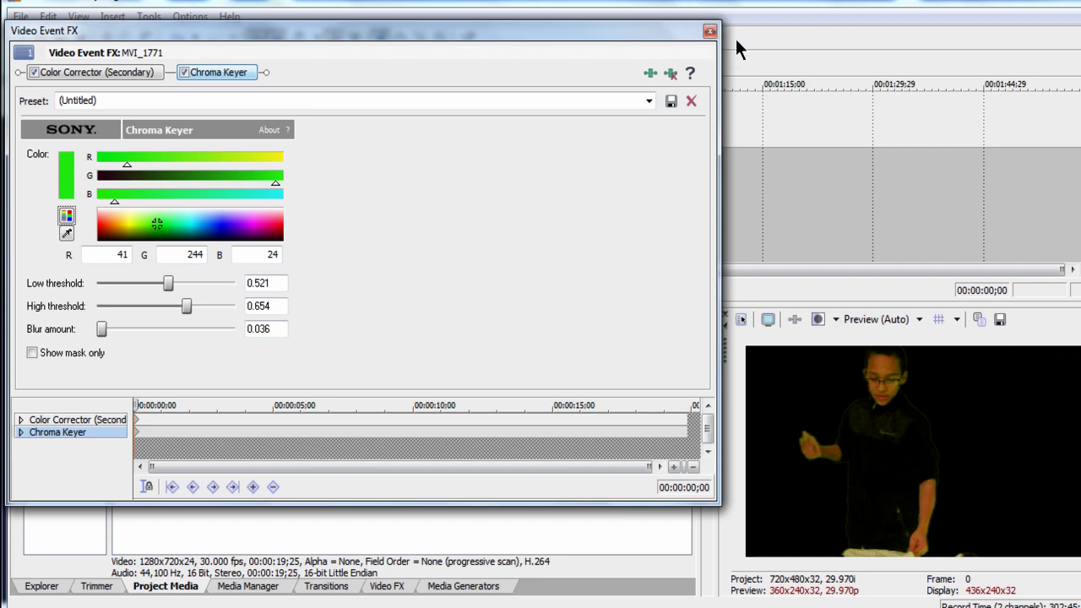
Close the Chroma Keyer window, play the keyed clip, pause, and return to the start
click(710, 32)
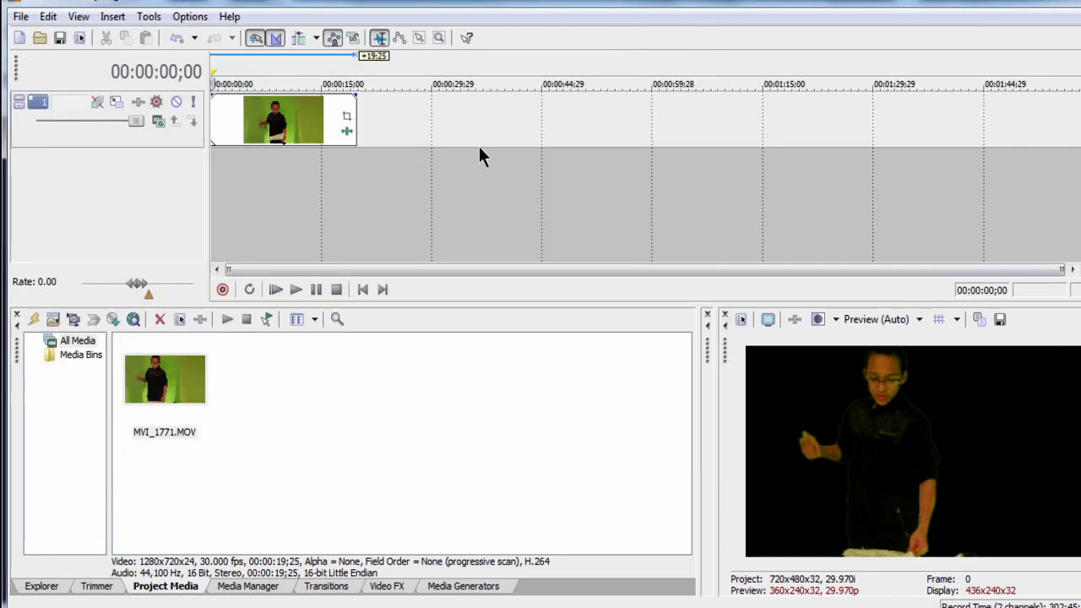
click(294, 287)
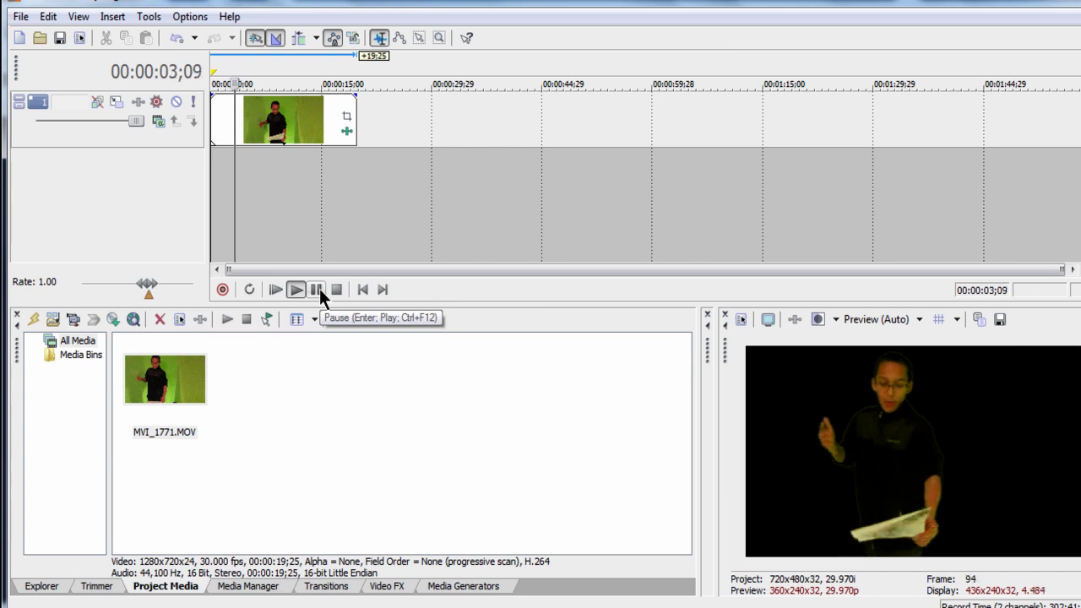
click(318, 289)
click(359, 290)
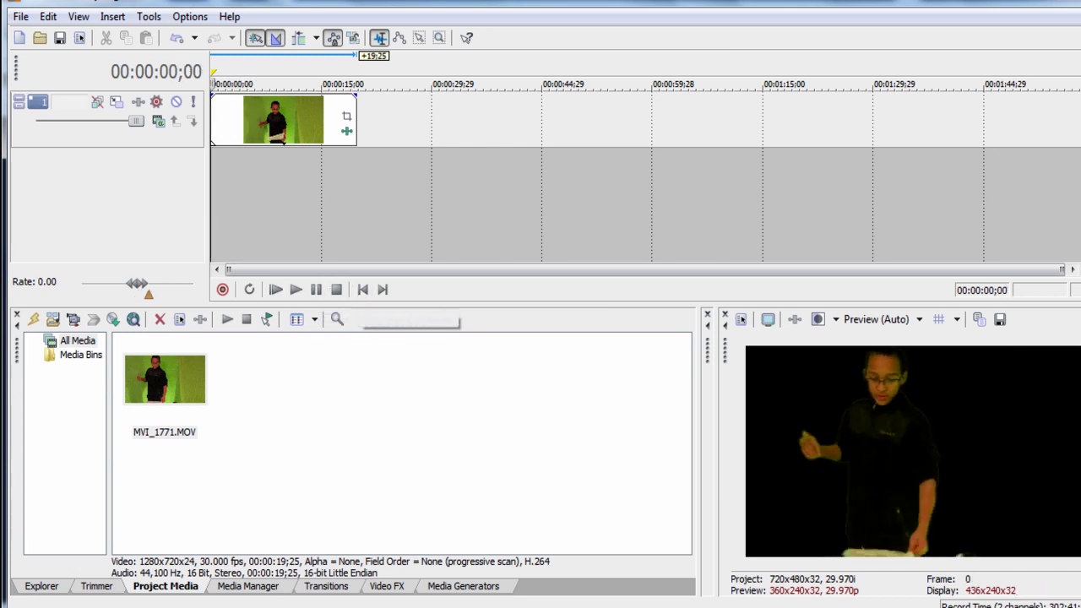
click(21, 16)
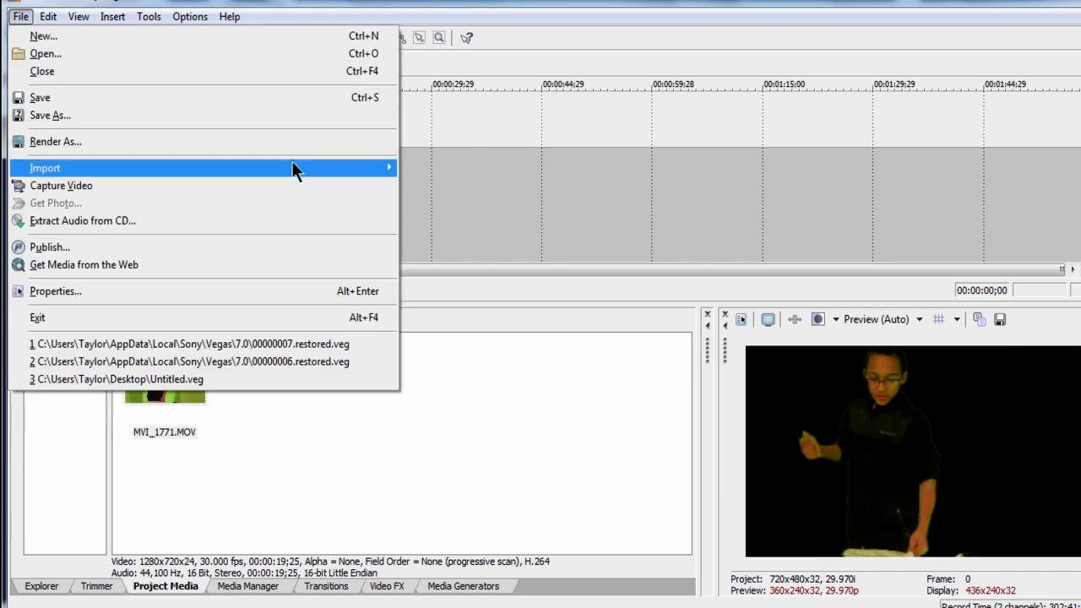
Open the Import Media browser on the Desktop, scrolled to the Design background clips
mouse_move(373, 164)
click(426, 163)
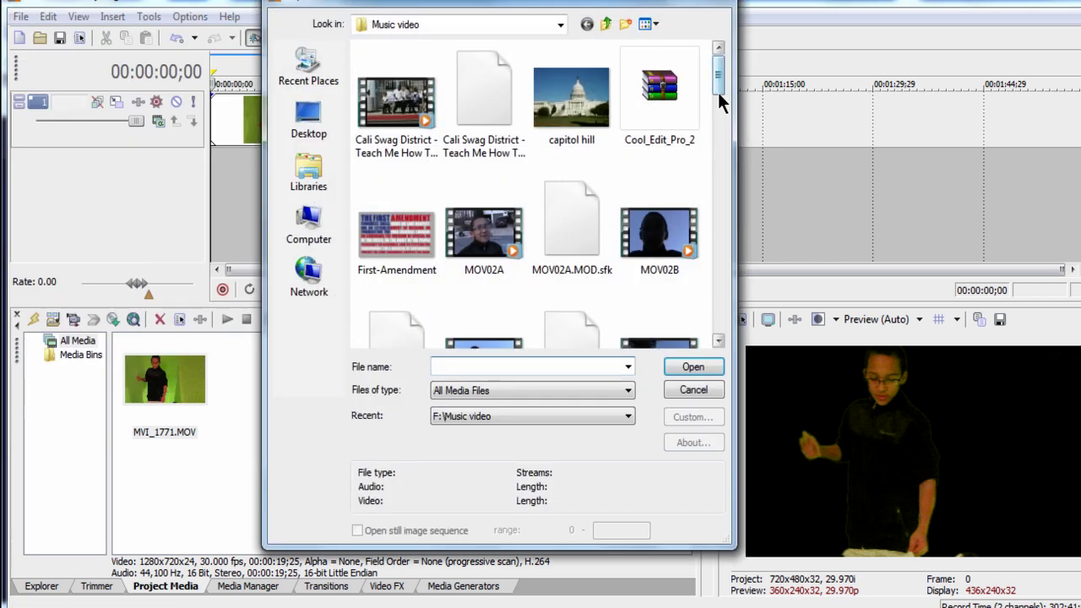
drag(721, 81, 347, 134)
click(330, 126)
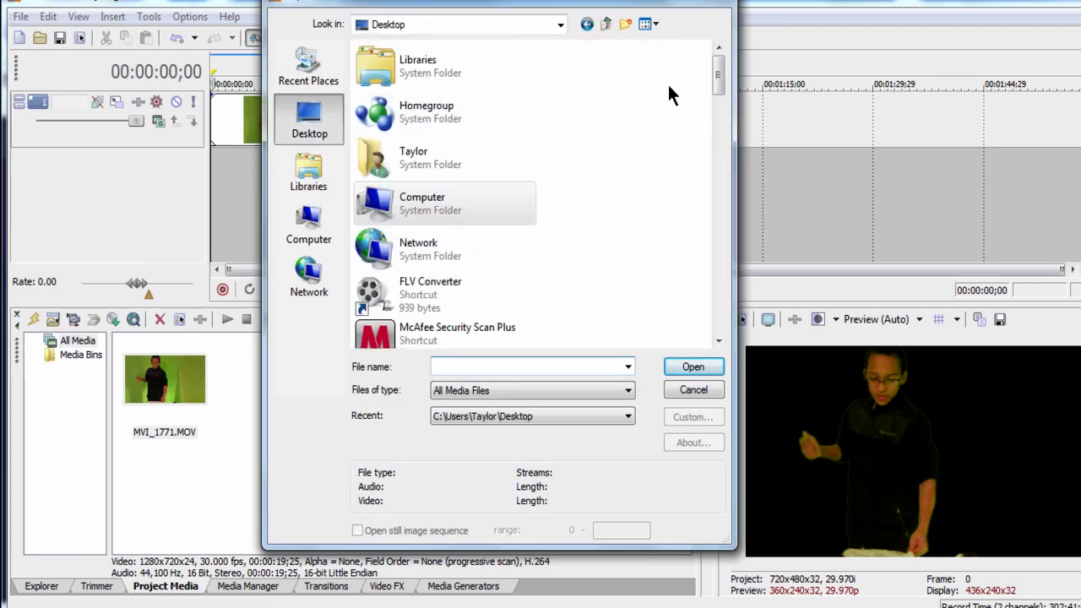
drag(717, 73, 715, 206)
Import Design_07_HD.mov onto a lower track and trim it to the person clip's length
double_click(460, 172)
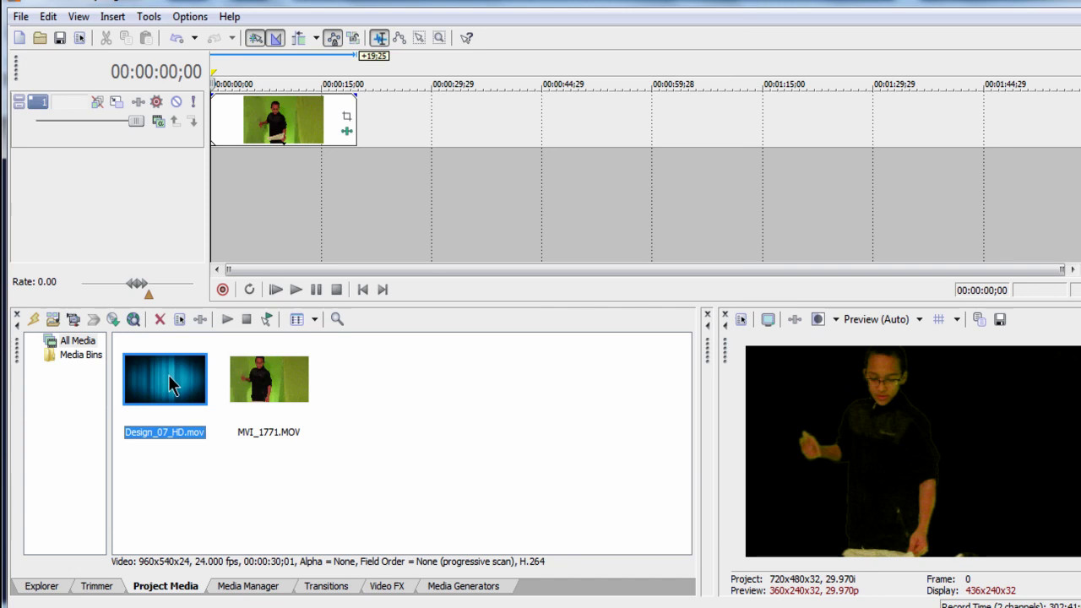
drag(173, 380, 222, 211)
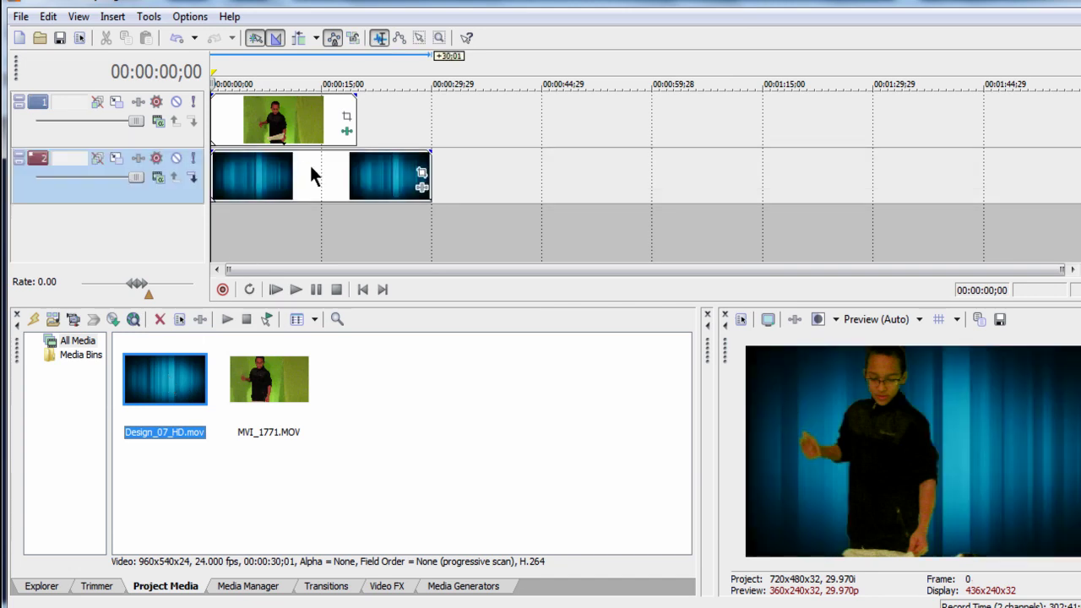
click(359, 169)
drag(394, 176, 345, 176)
click(362, 290)
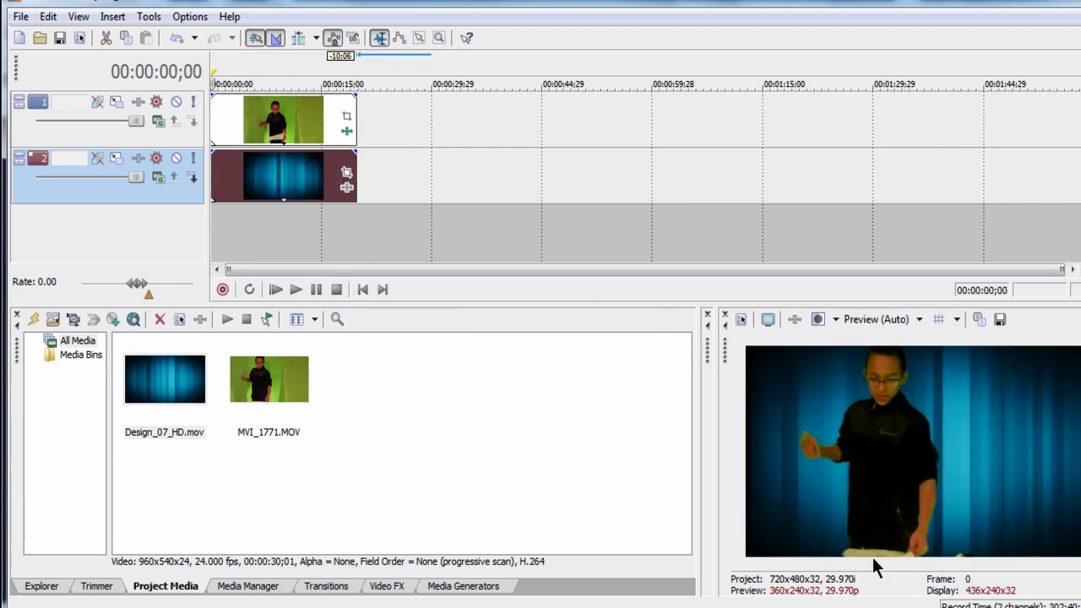
Set the key colour to R 56, G 255, B 0 and raise the blur to 0.103
click(346, 132)
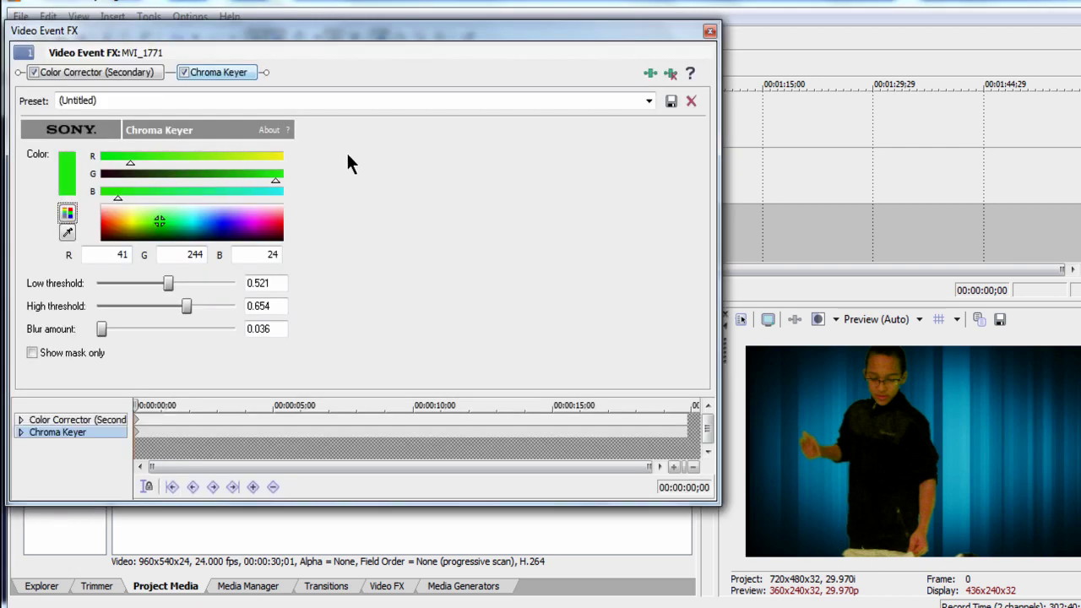
drag(164, 228, 158, 231)
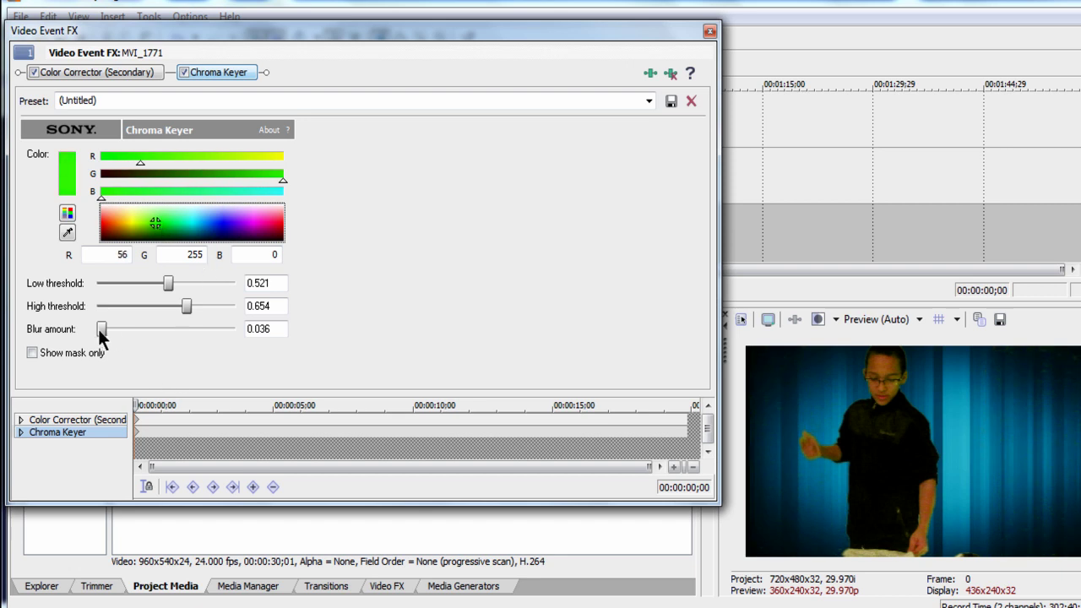
drag(103, 336, 108, 337)
Preview the person over the blue curtain, then select the time range 0 to 19;25
click(710, 32)
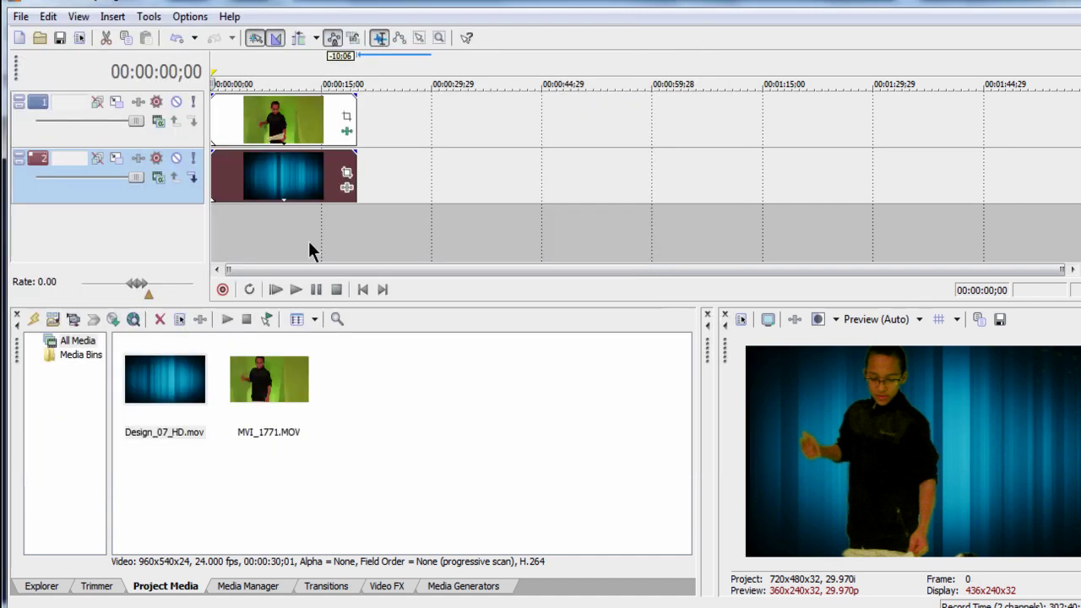
click(307, 288)
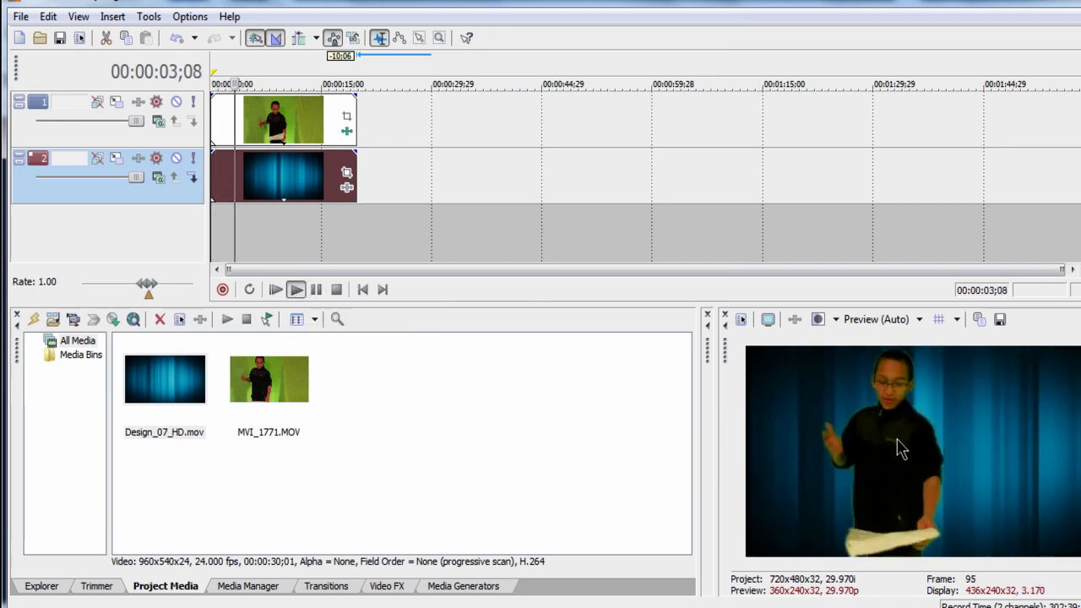
click(316, 290)
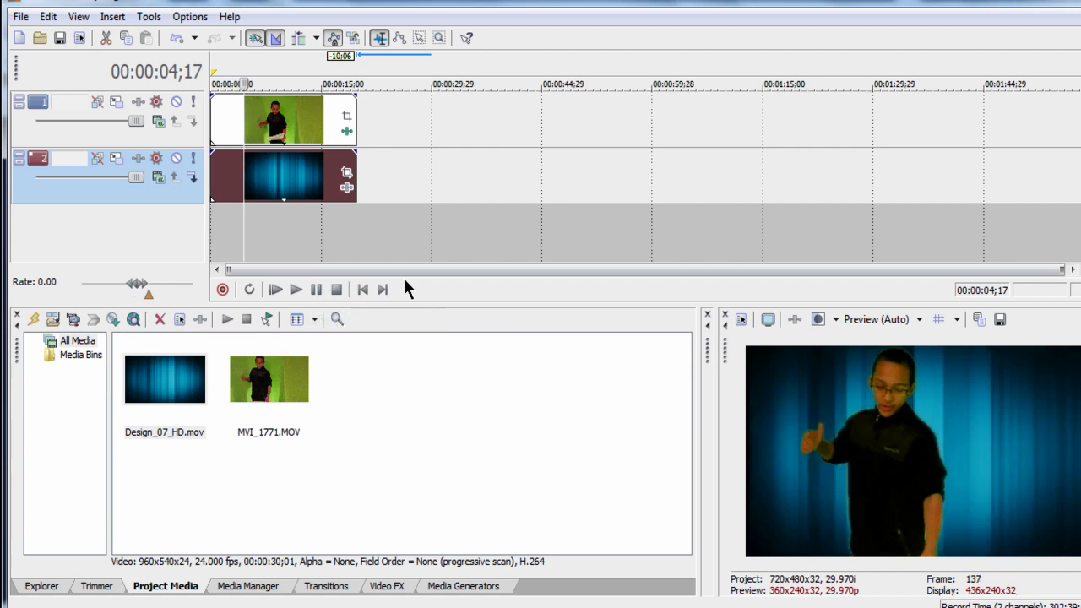
click(363, 289)
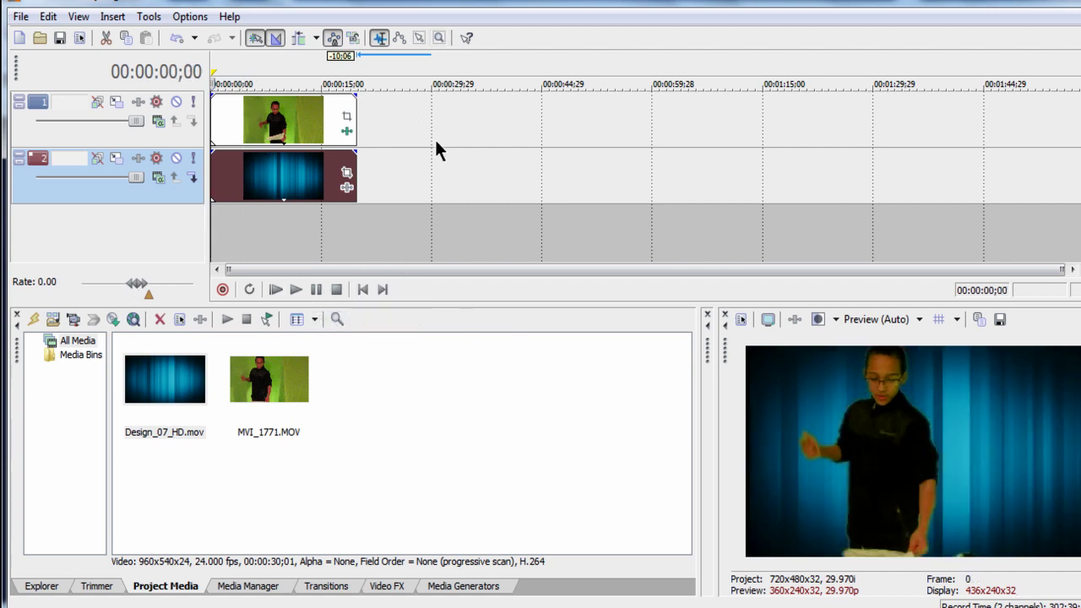
drag(213, 73, 358, 71)
Clear the time selection and jump the cursor back to the start of the timeline
click(147, 16)
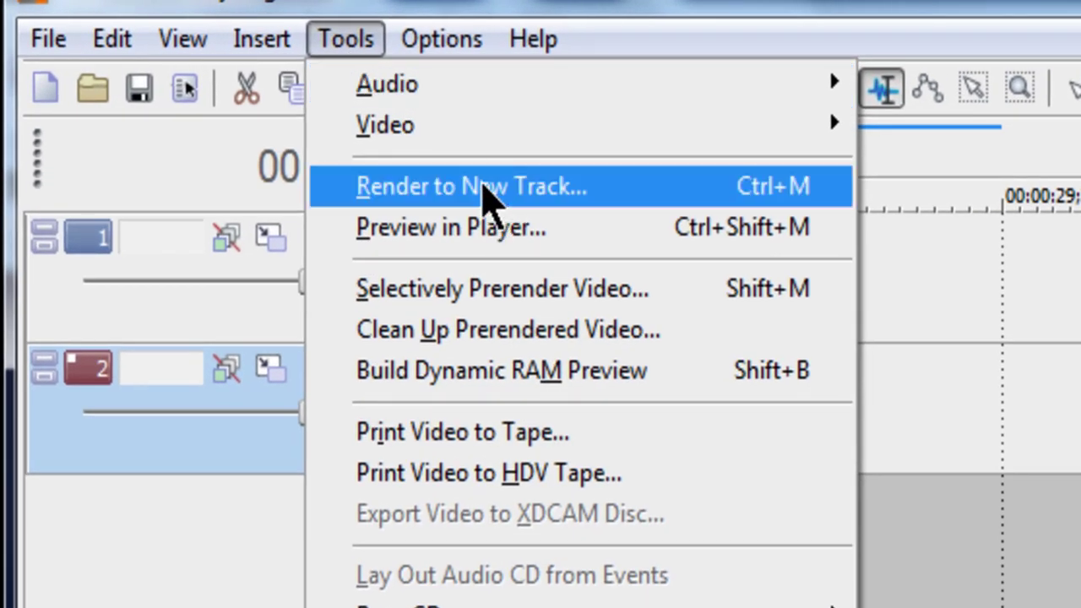
click(323, 11)
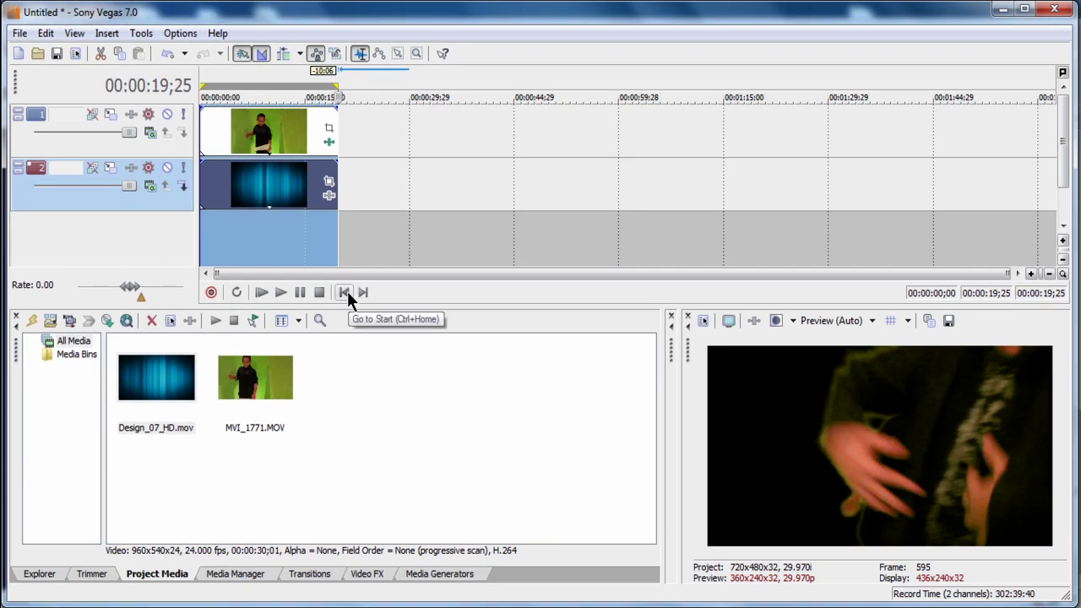
click(345, 292)
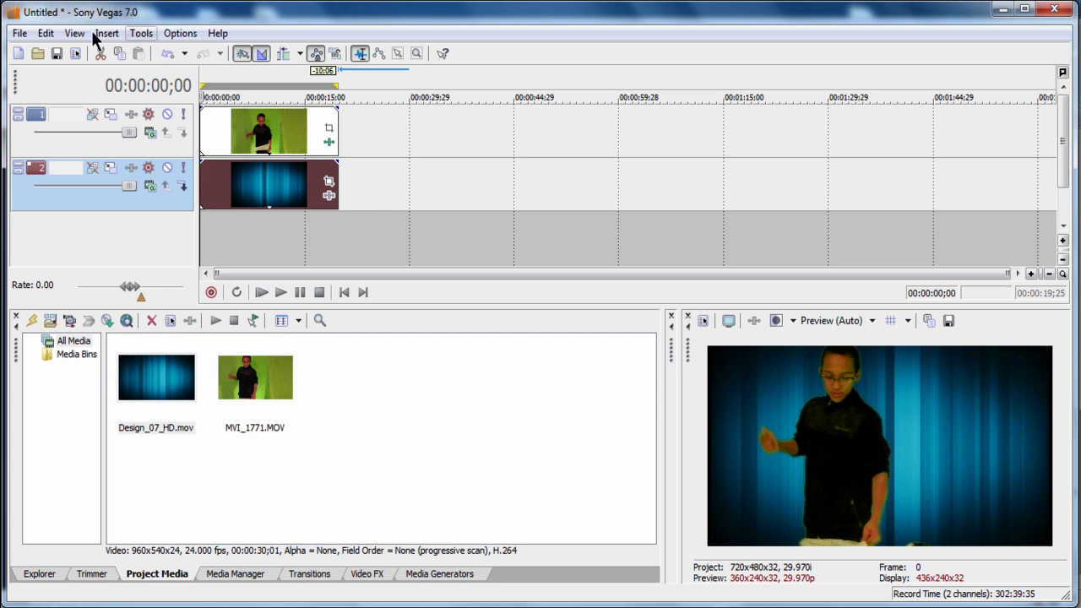
Open Render As from the File menu, then dismiss the dialog without rendering
click(19, 33)
mouse_move(19, 33)
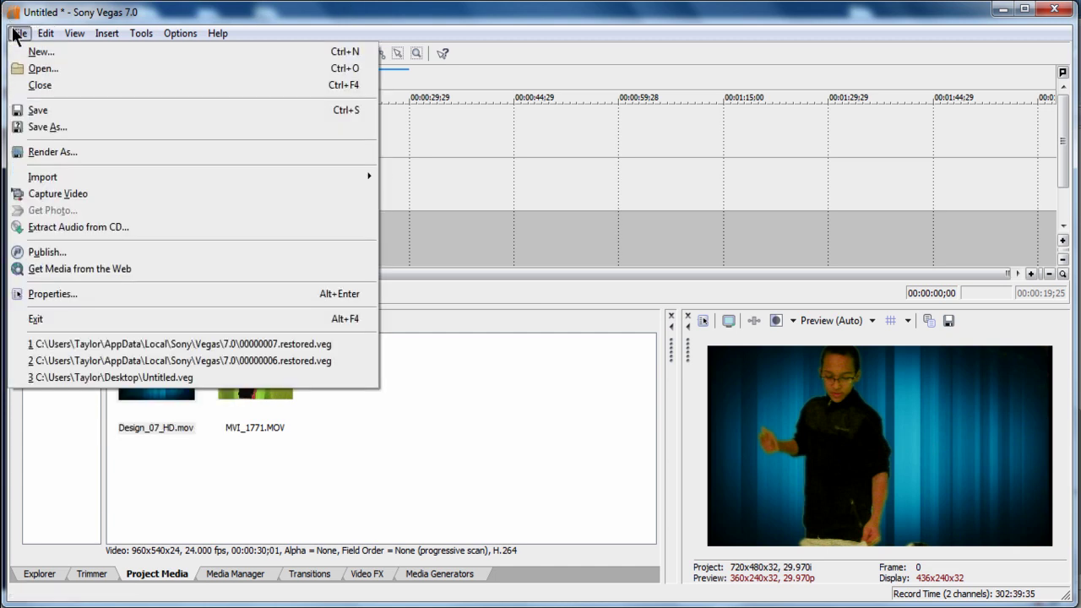
click(76, 150)
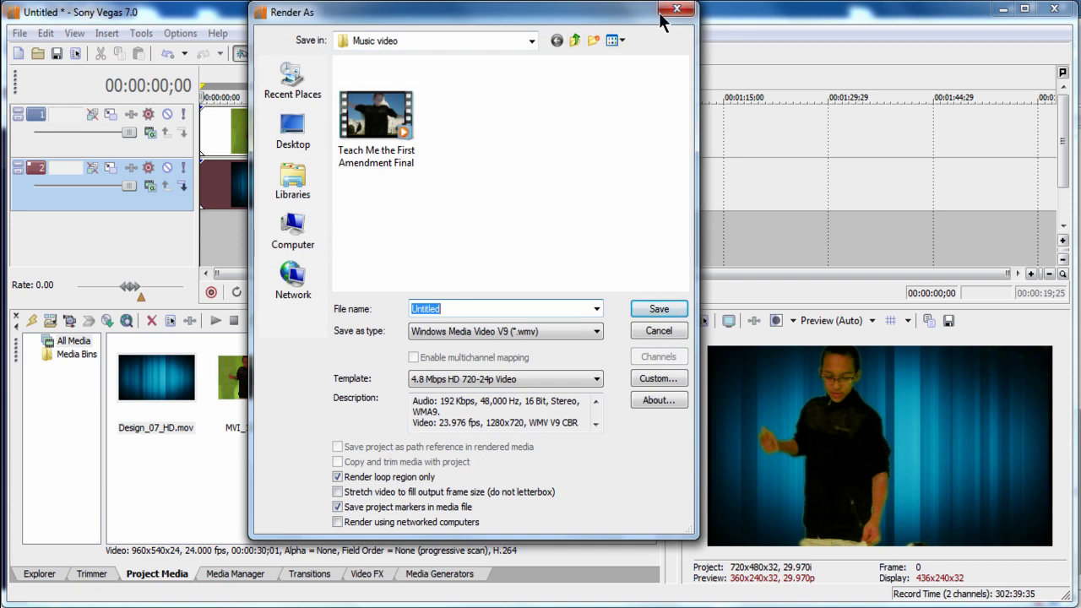
click(676, 9)
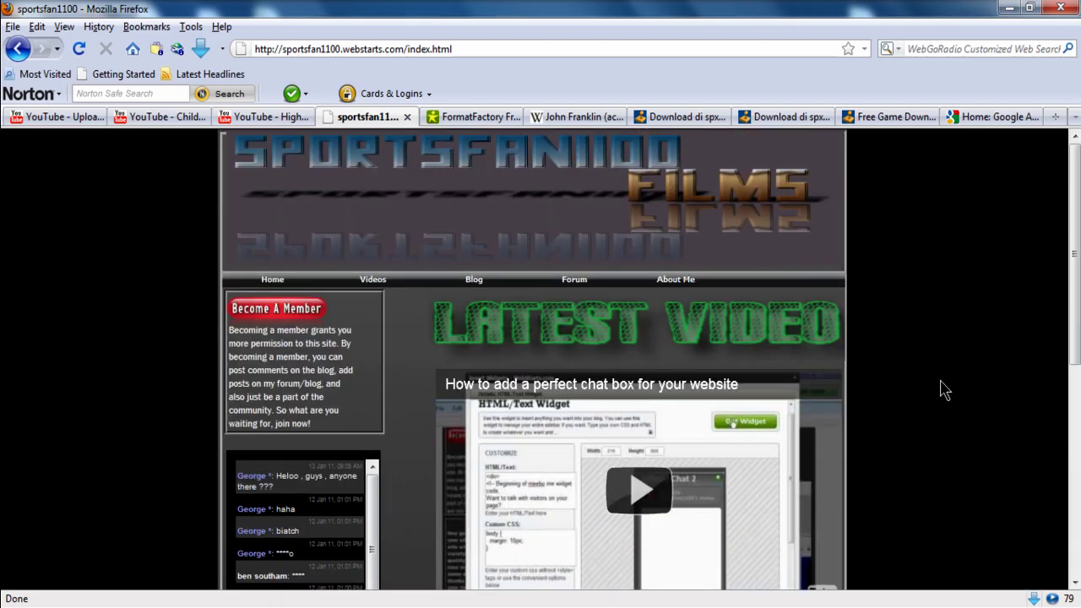
Browse the sportsfan1100 home page and its chat box, then go to the Blog page
scroll(941, 393, down, 5)
scroll(943, 397, up, 3)
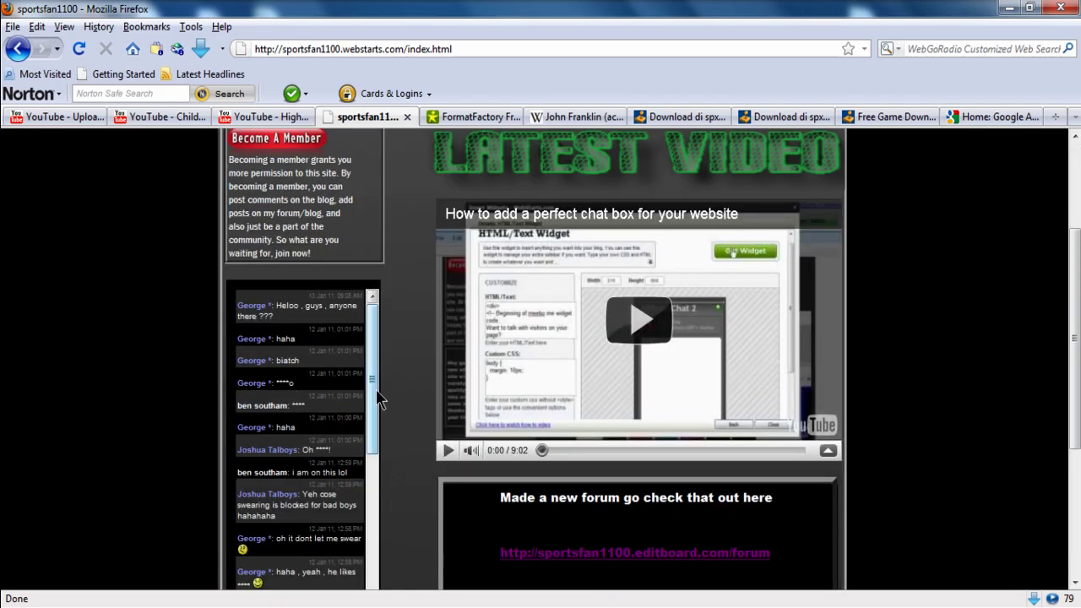
drag(374, 393, 393, 560)
scroll(420, 494, down, 3)
scroll(420, 494, up, 3)
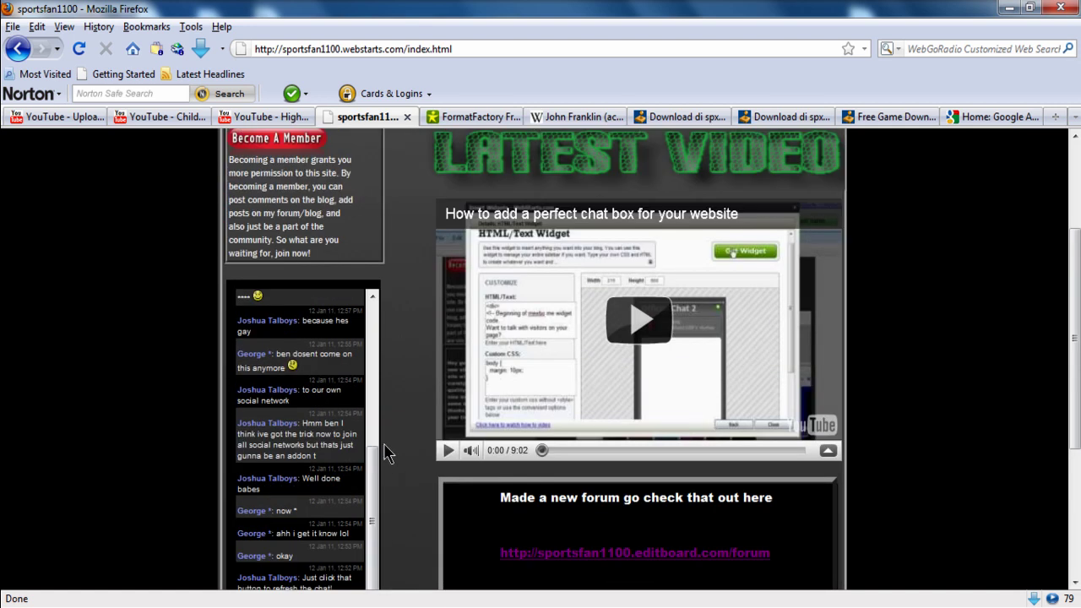
drag(374, 463, 406, 323)
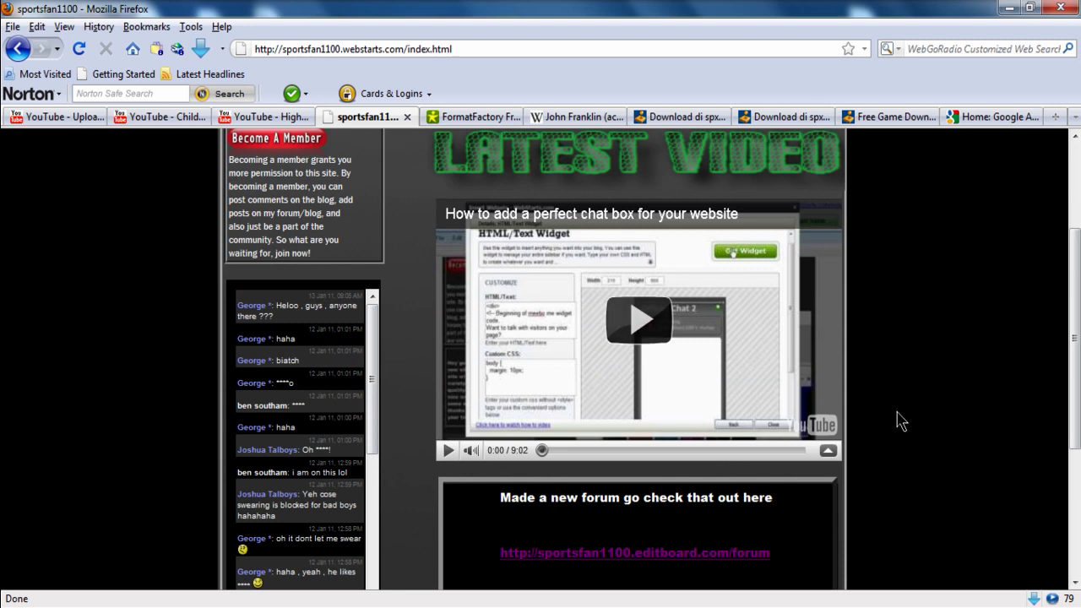
scroll(791, 361, up, 3)
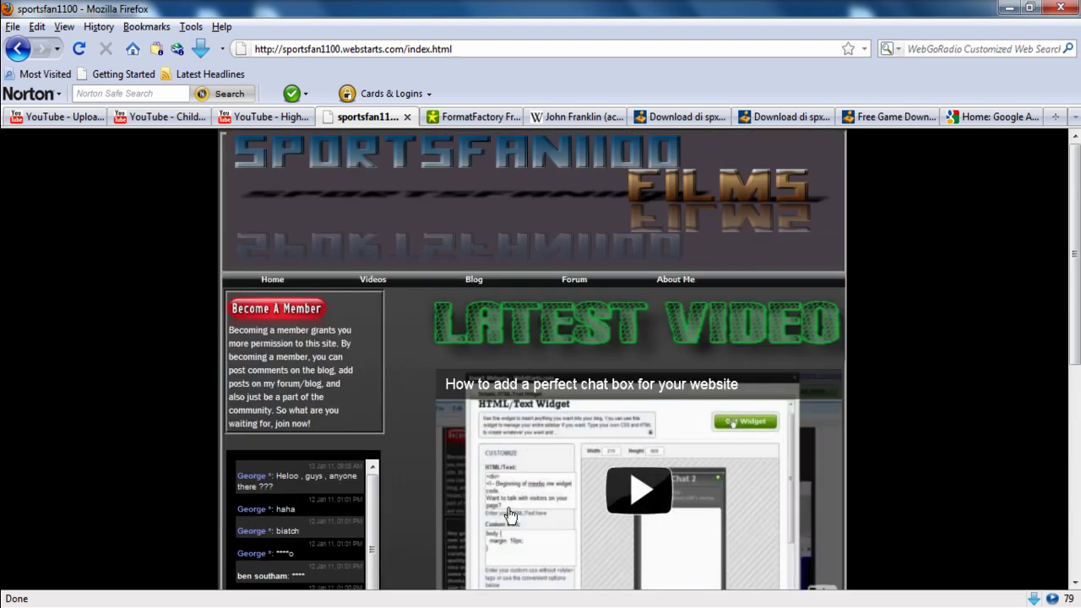
scroll(706, 363, down, 4)
scroll(536, 310, up, 3)
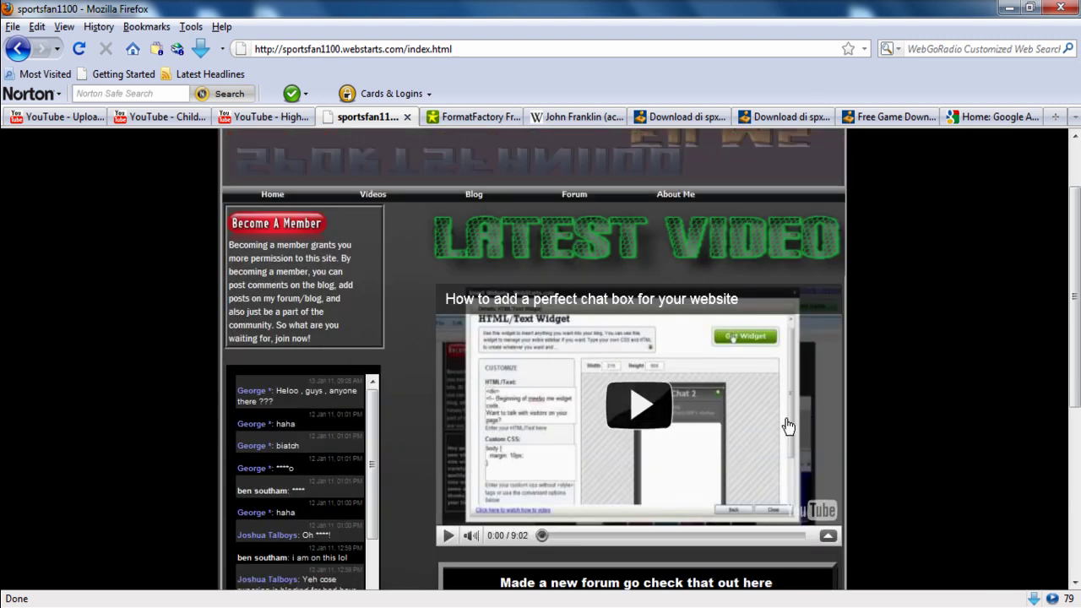
scroll(849, 495, up, 2)
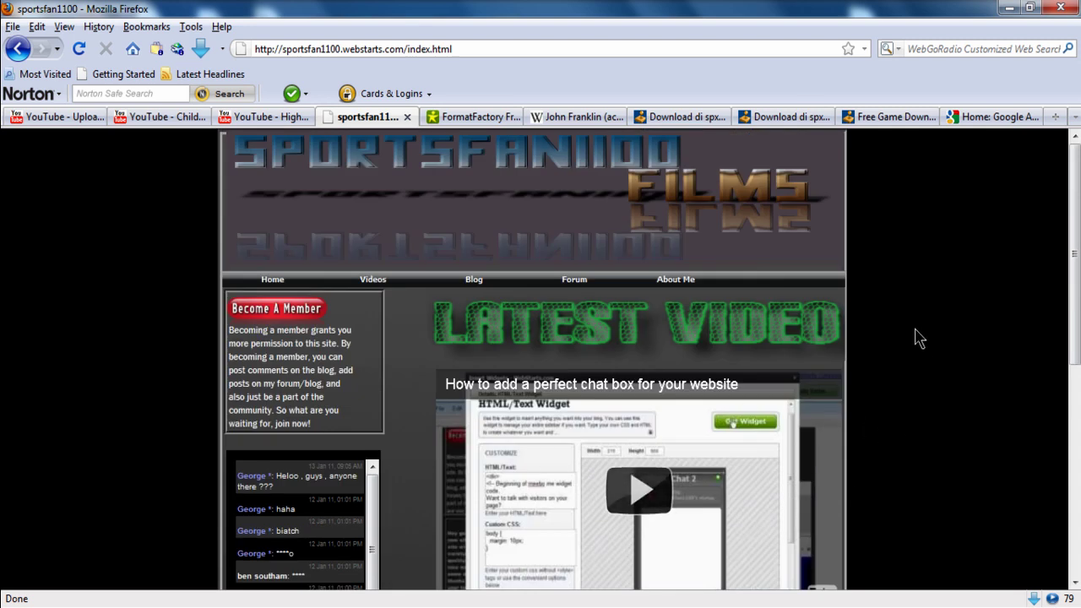
click(481, 290)
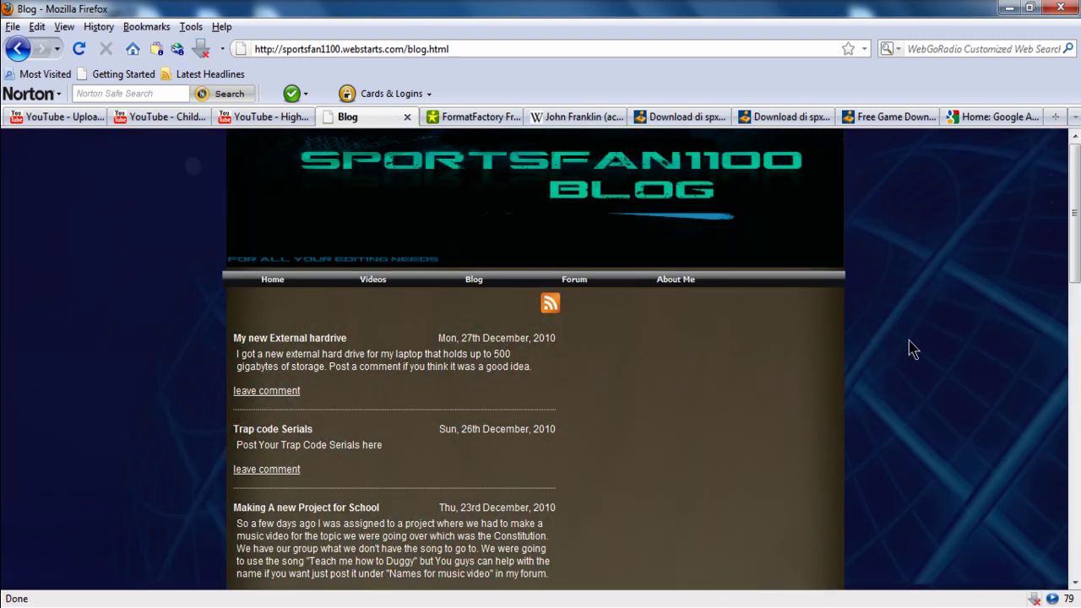
Move on from the Blog page to the site's Forum page
scroll(919, 335, down, 10)
scroll(919, 334, up, 10)
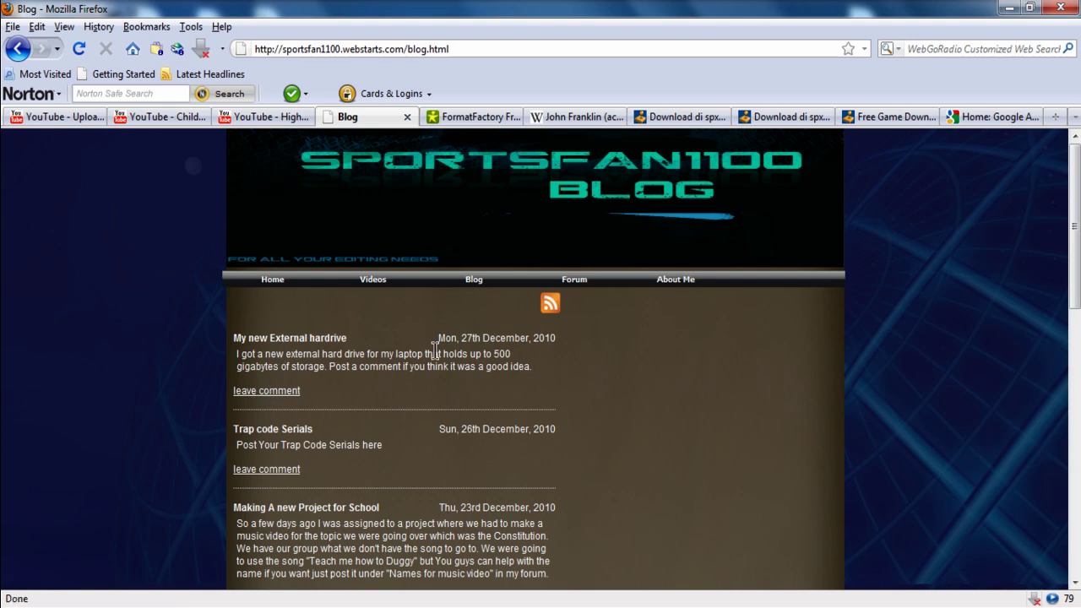
click(581, 276)
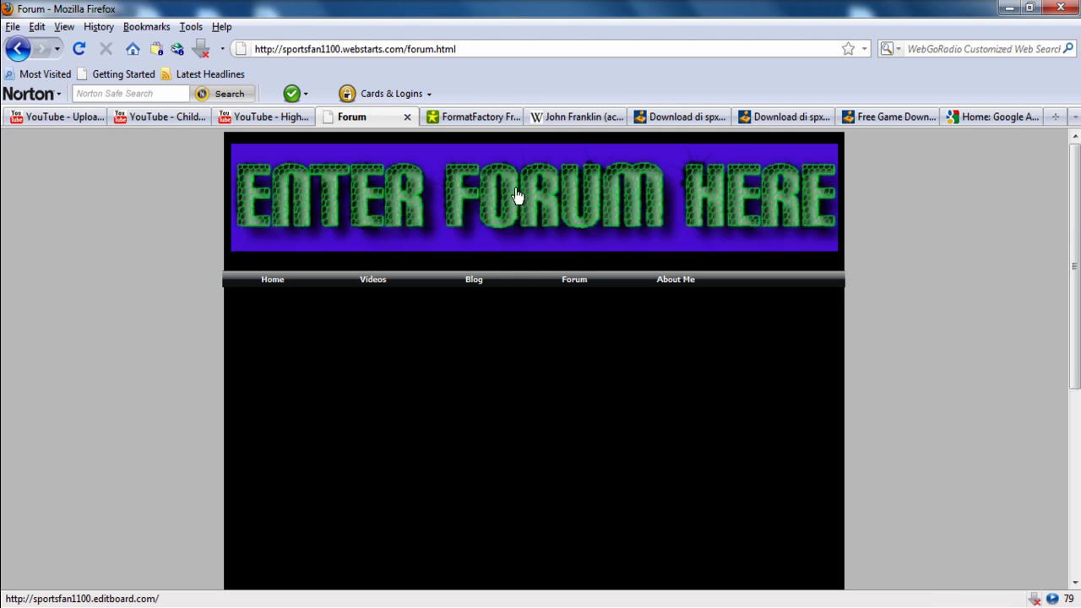
Enter the editboard forum through the Enter Forum Here banner and look over the index
click(589, 225)
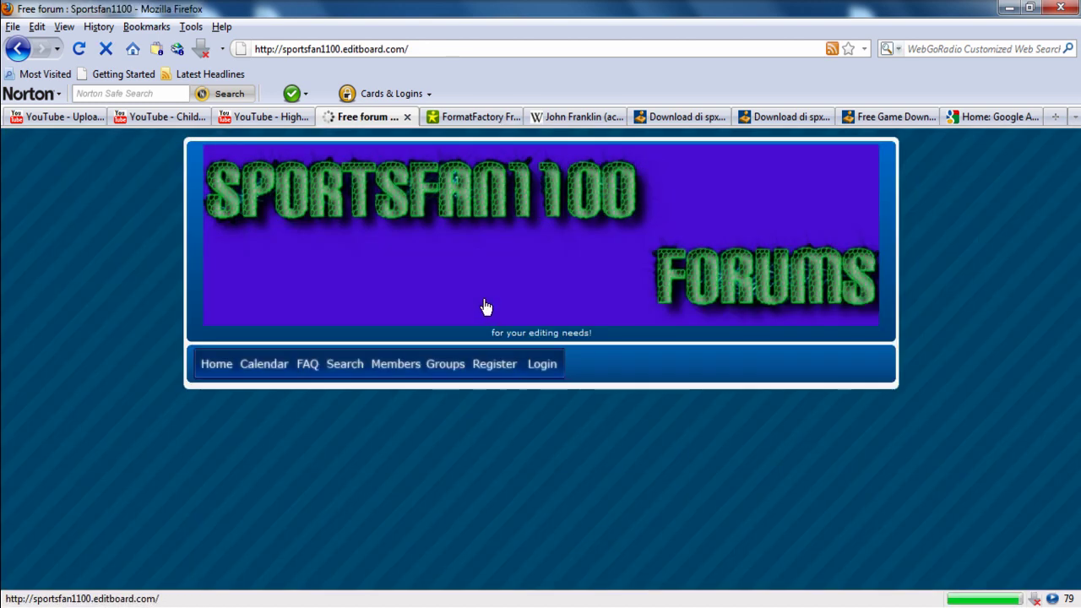
scroll(397, 285, down, 8)
scroll(261, 289, up, 5)
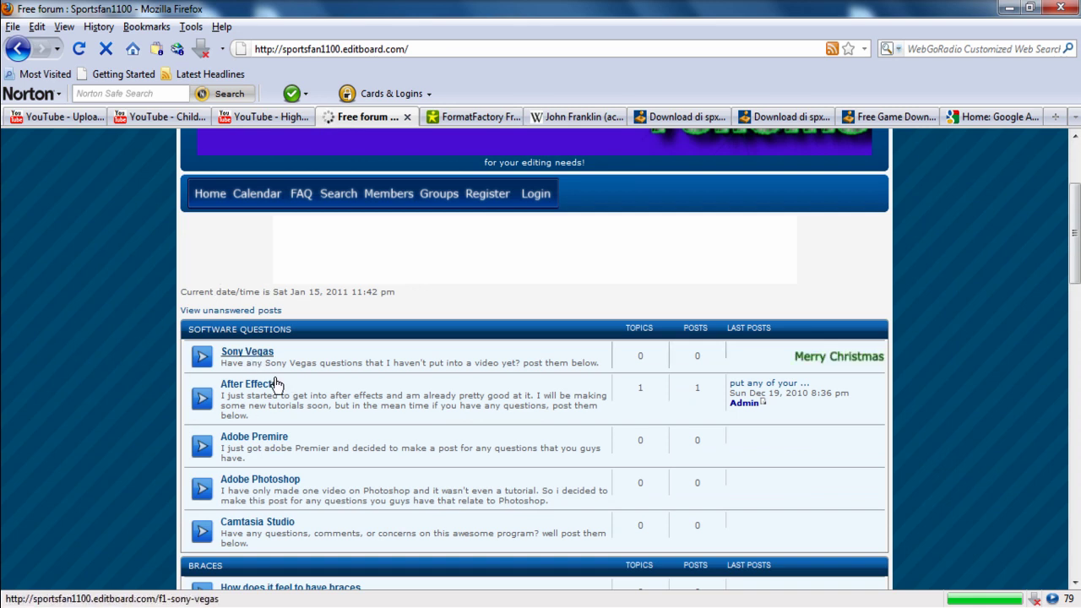
scroll(290, 433, down, 3)
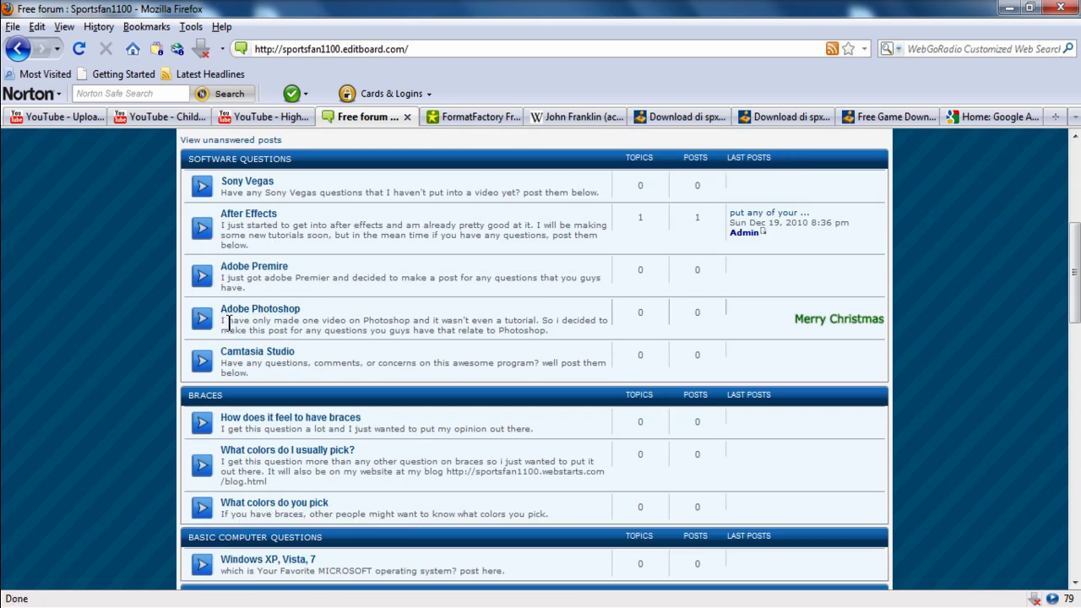
scroll(245, 338, up, 2)
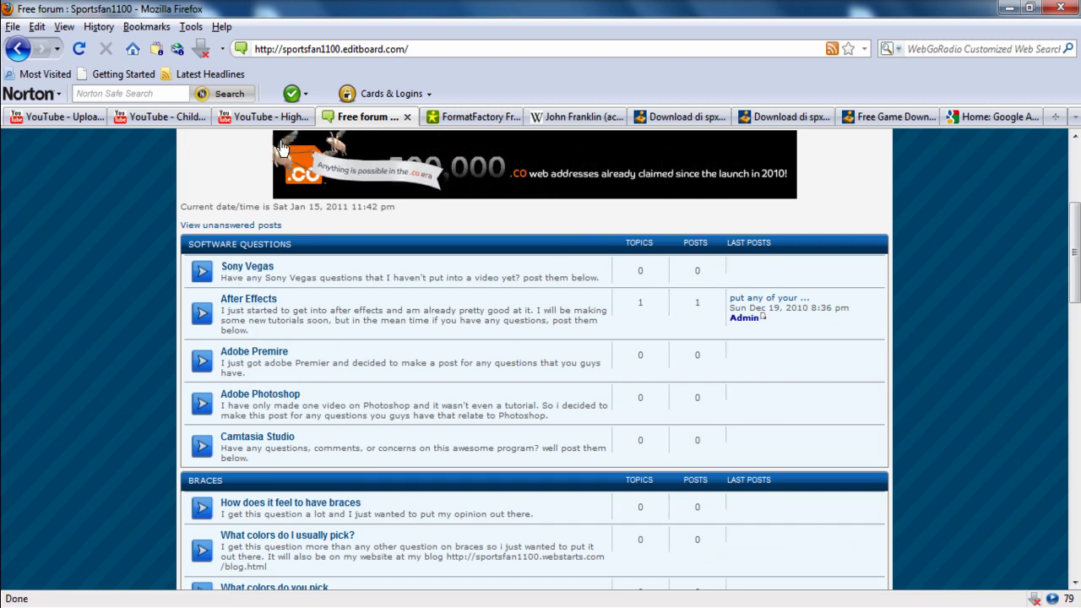
Check the empty Sony Vegas subforum, then return and browse the Software Questions boards
click(251, 268)
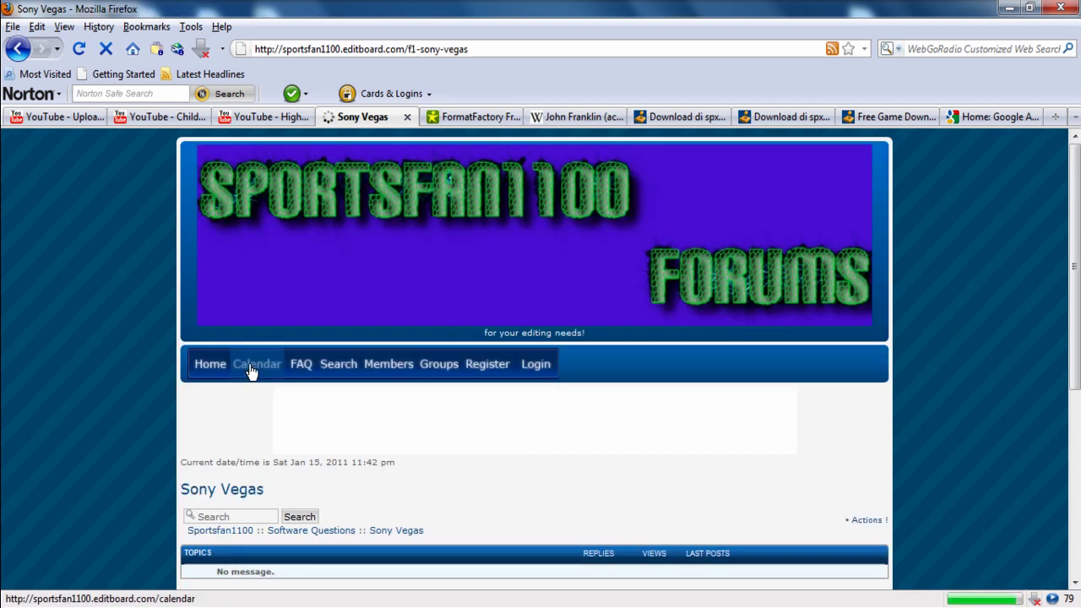
scroll(245, 393, down, 6)
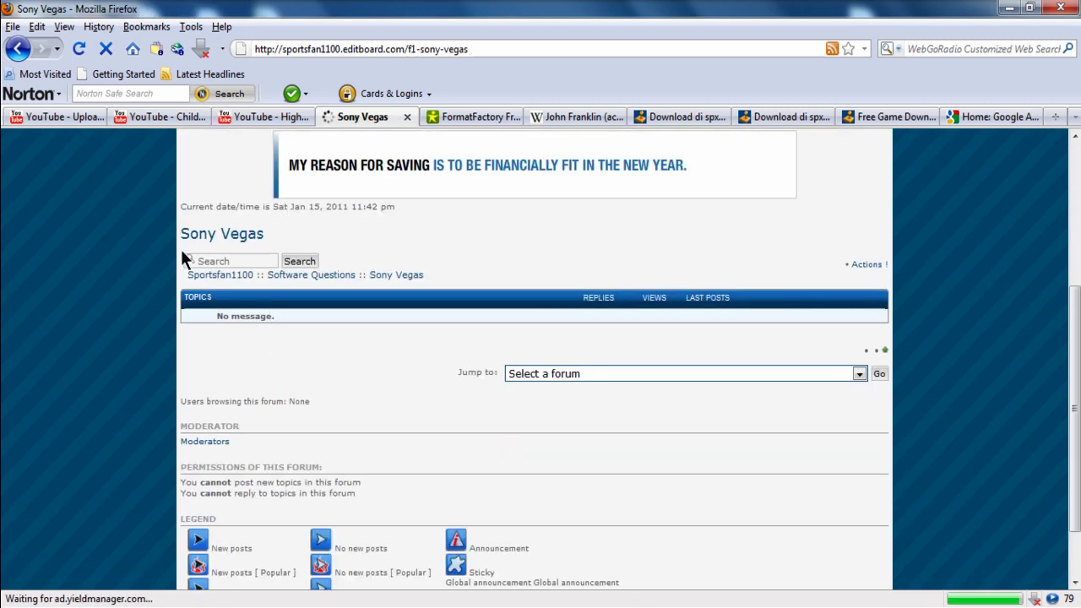
click(15, 51)
scroll(439, 258, down, 2)
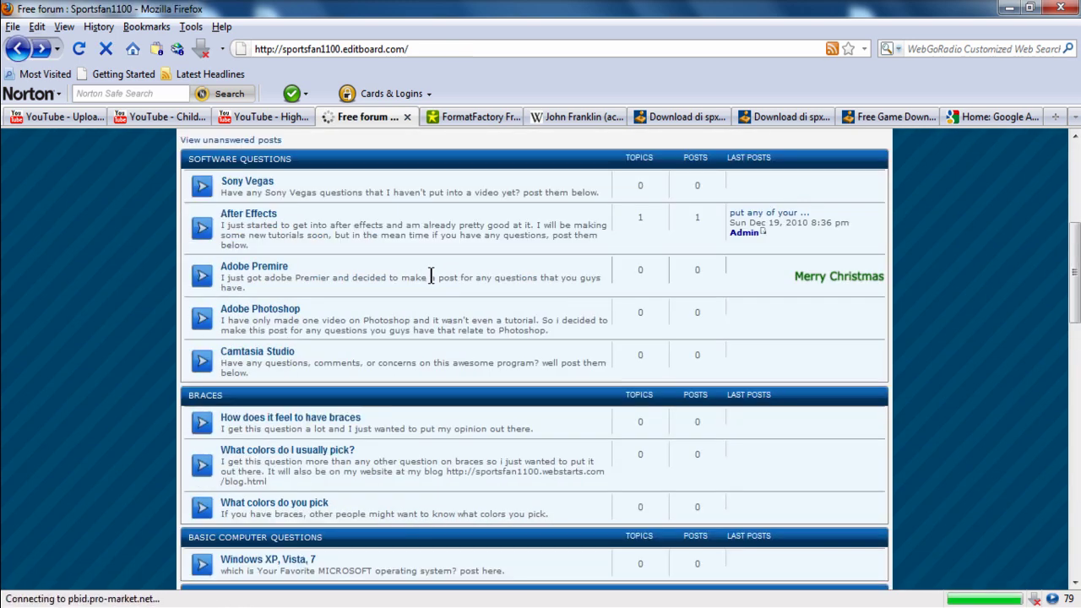
scroll(432, 270, down, 10)
scroll(430, 275, down, 12)
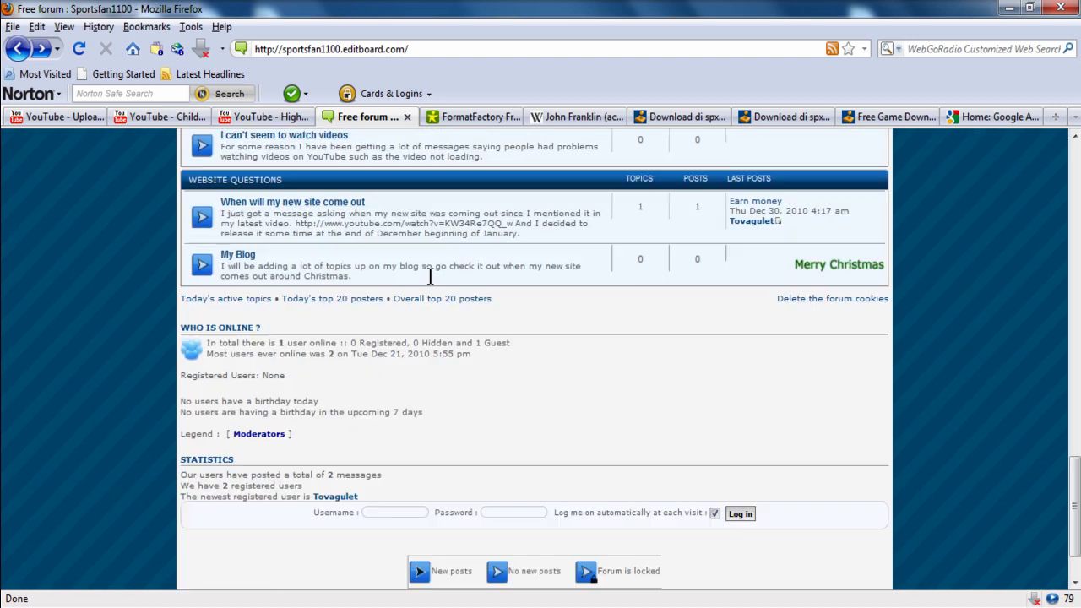
scroll(429, 275, up, 5)
scroll(442, 278, up, 4)
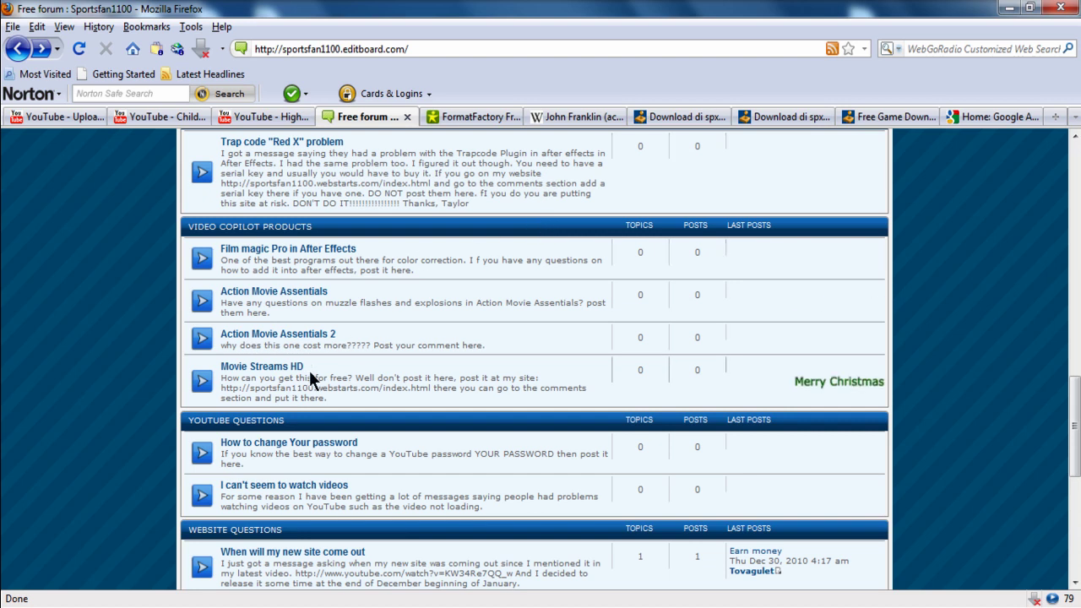
scroll(519, 371, down, 3)
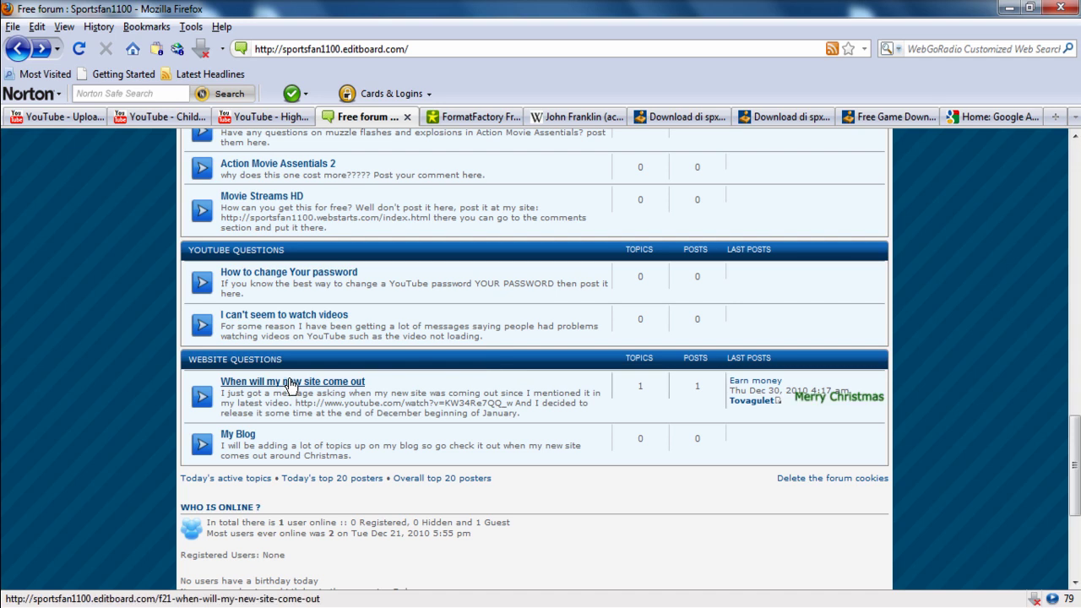
scroll(447, 174, up, 6)
scroll(446, 244, up, 14)
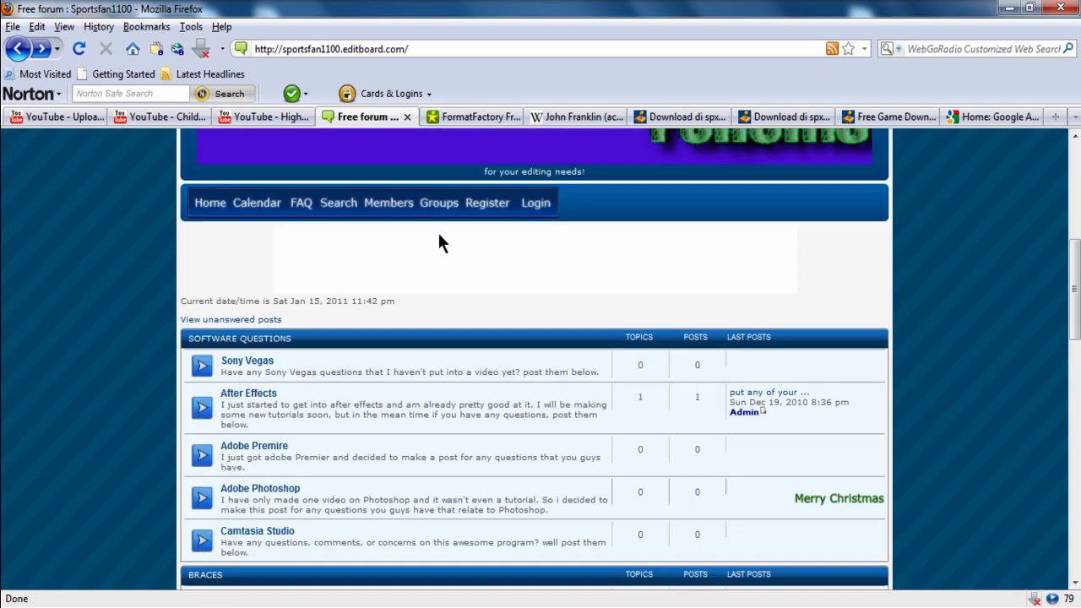
scroll(435, 241, down, 7)
scroll(433, 239, down, 3)
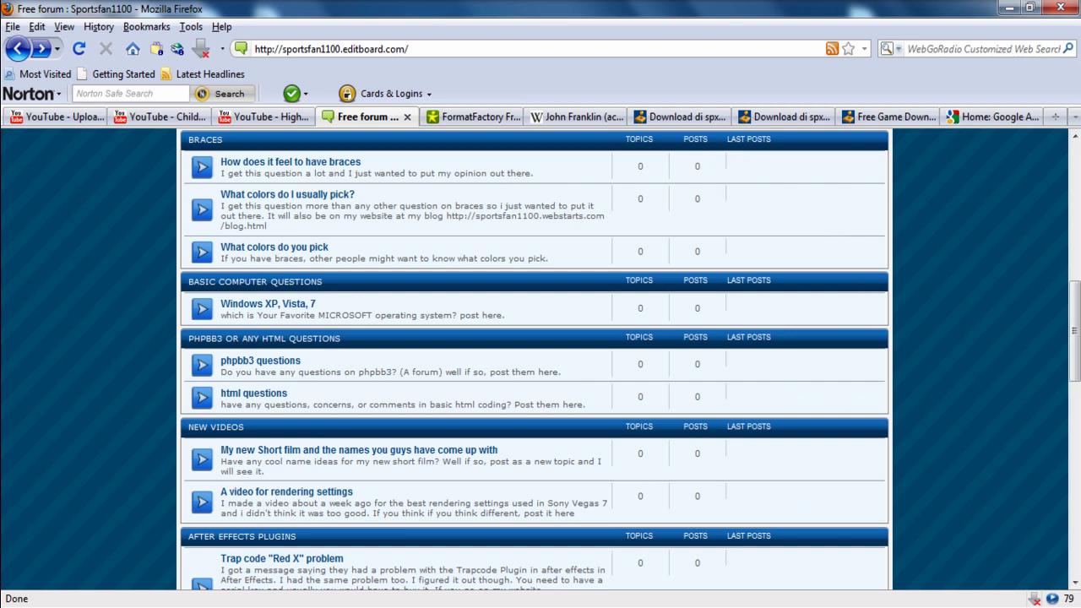
mouse_move(512, 607)
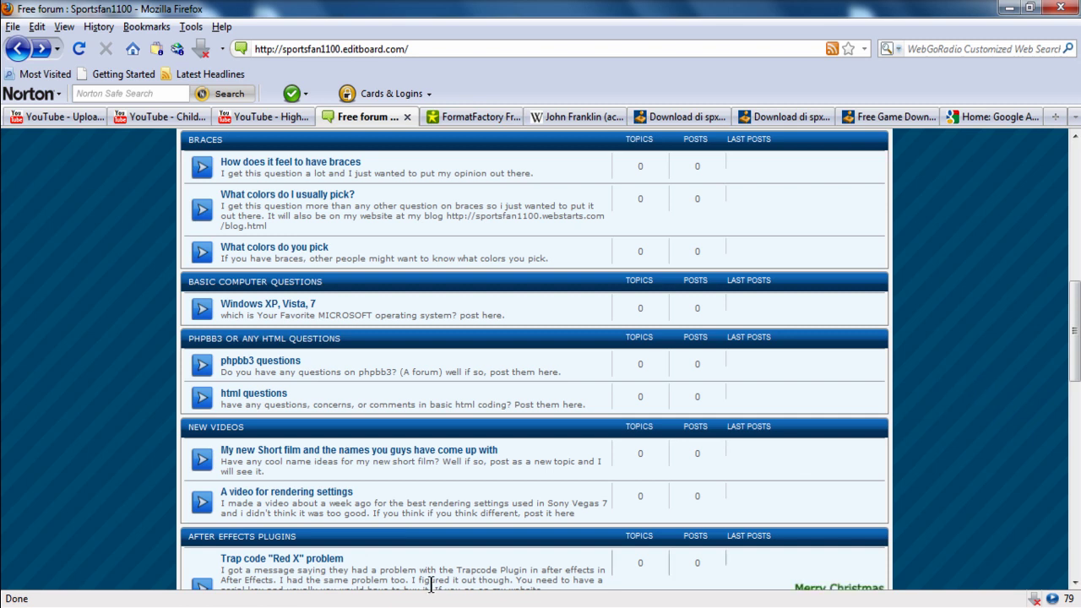
click(693, 607)
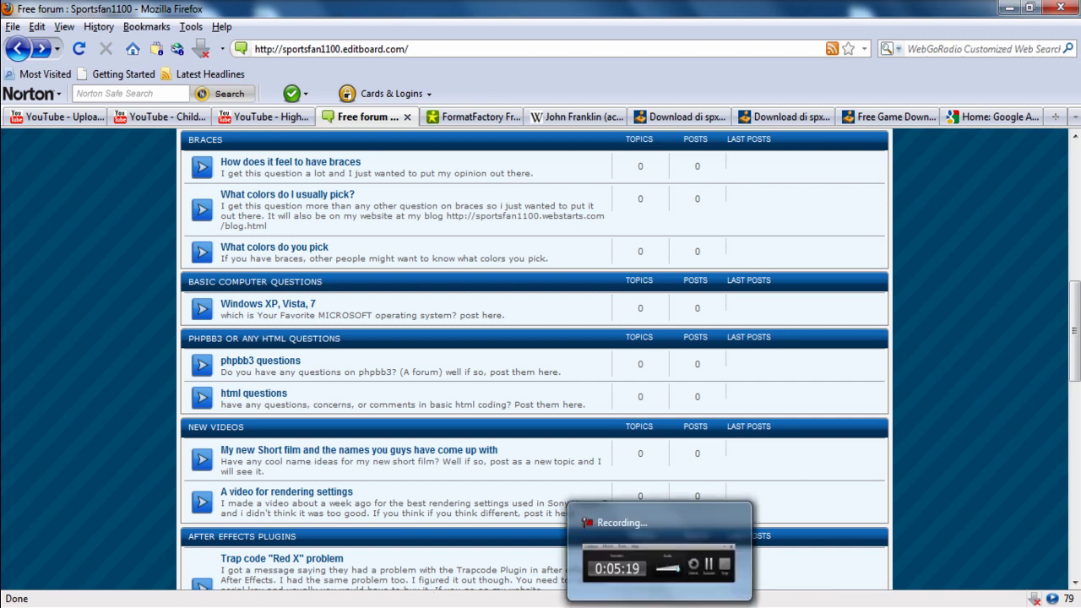